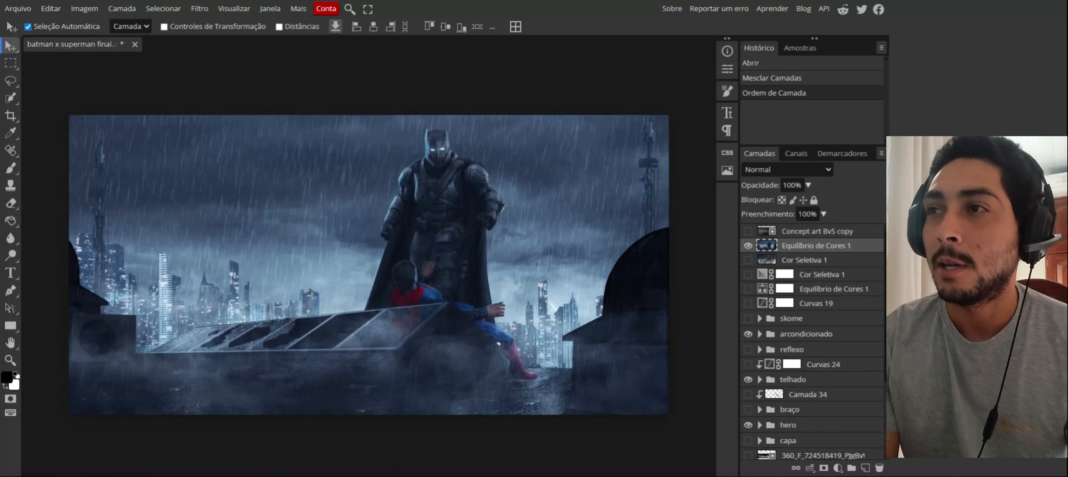
Toggle the visibility of the merged Equilíbrio de Cores 1 layer to compare the finished artwork with the empty canvas.
{"action": "left_click", "coordinate": [748, 246]}
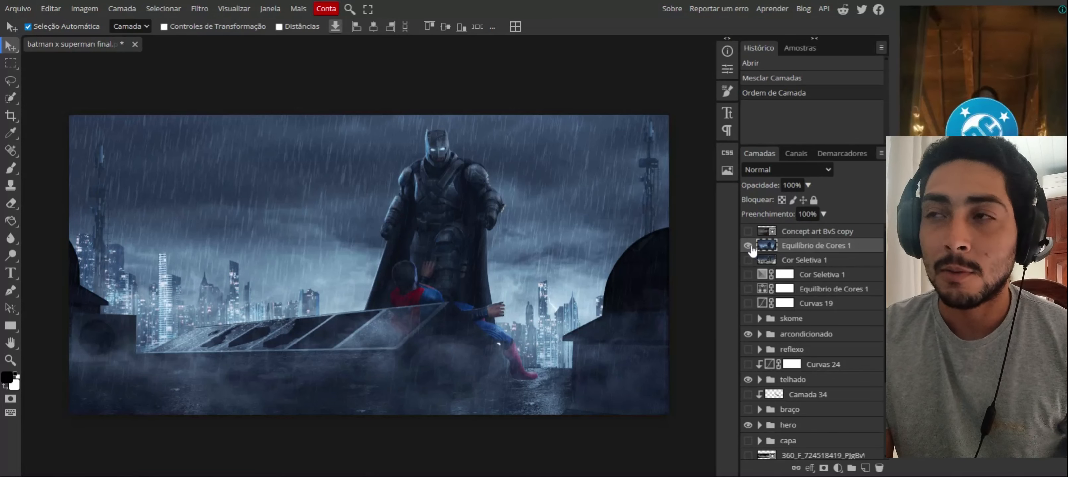
{"action": "scroll", "coordinate": [745, 455], "scroll_direction": "down", "scroll_amount": 3}
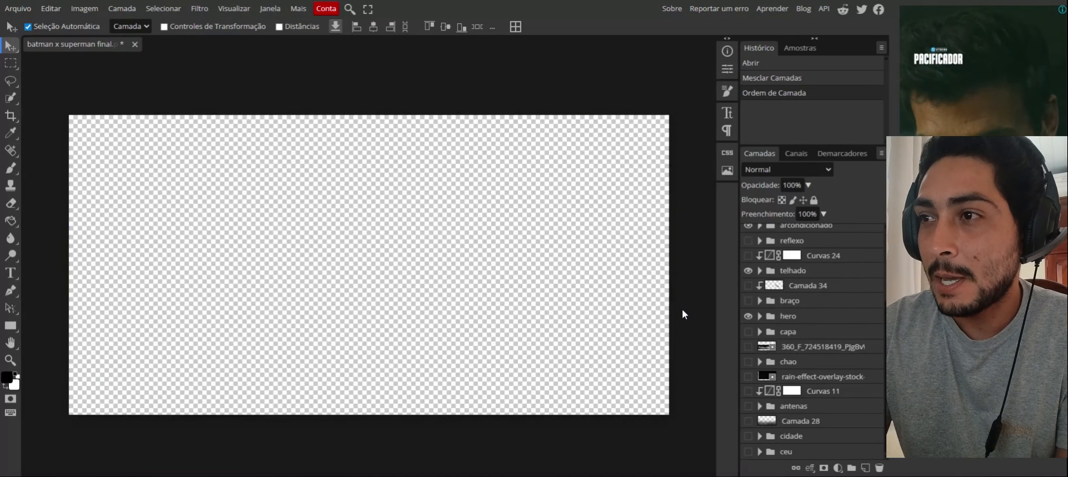
{"action": "scroll", "coordinate": [750, 250], "scroll_direction": "up", "scroll_amount": 3}
{"action": "left_click", "coordinate": [749, 246]}
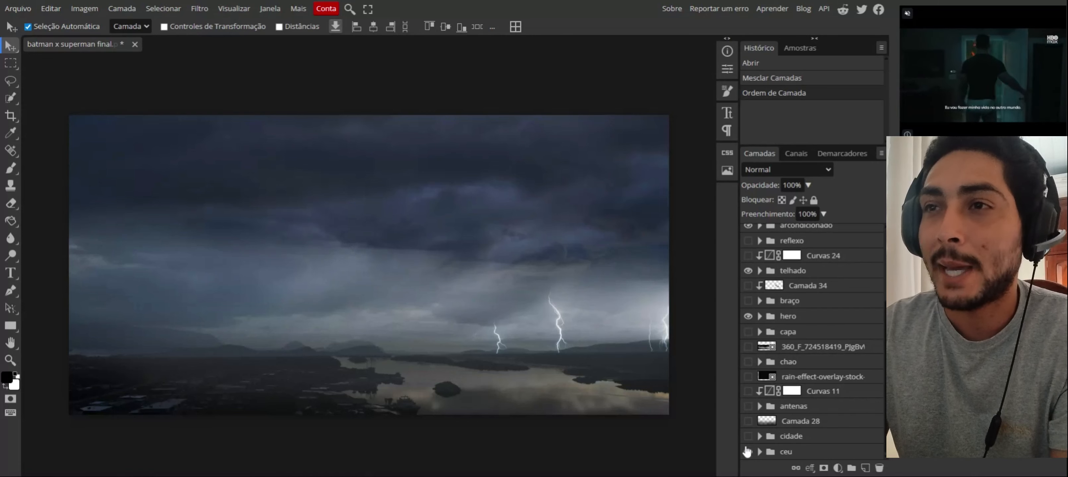
Show the cidade, antenas and chao layer groups over the stormy sky.
{"action": "left_click", "coordinate": [748, 436]}
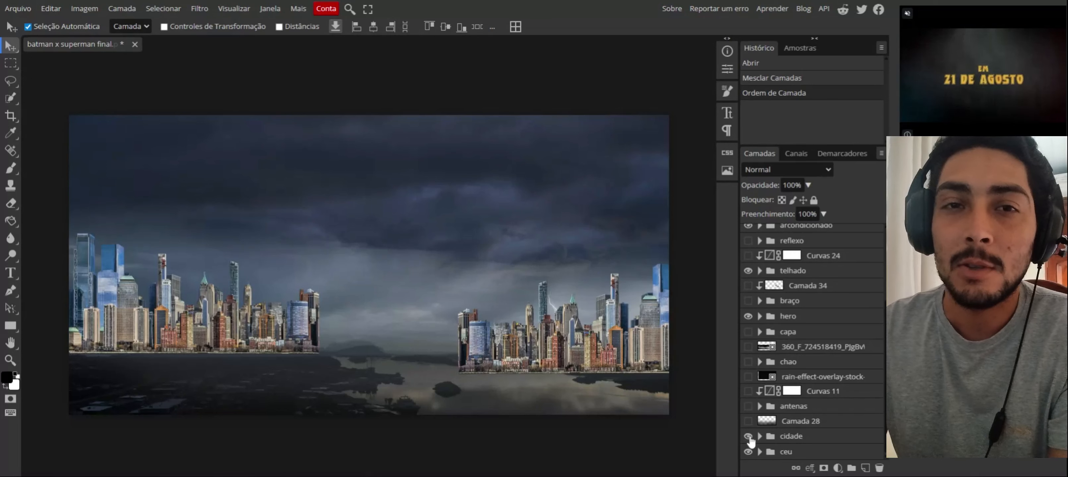
{"action": "left_click", "coordinate": [772, 438]}
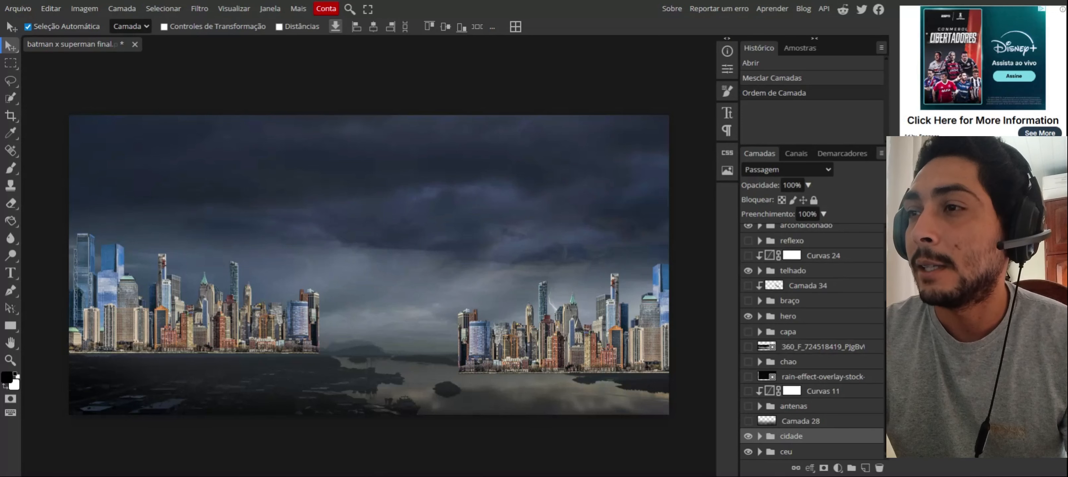
{"action": "left_click", "coordinate": [748, 406]}
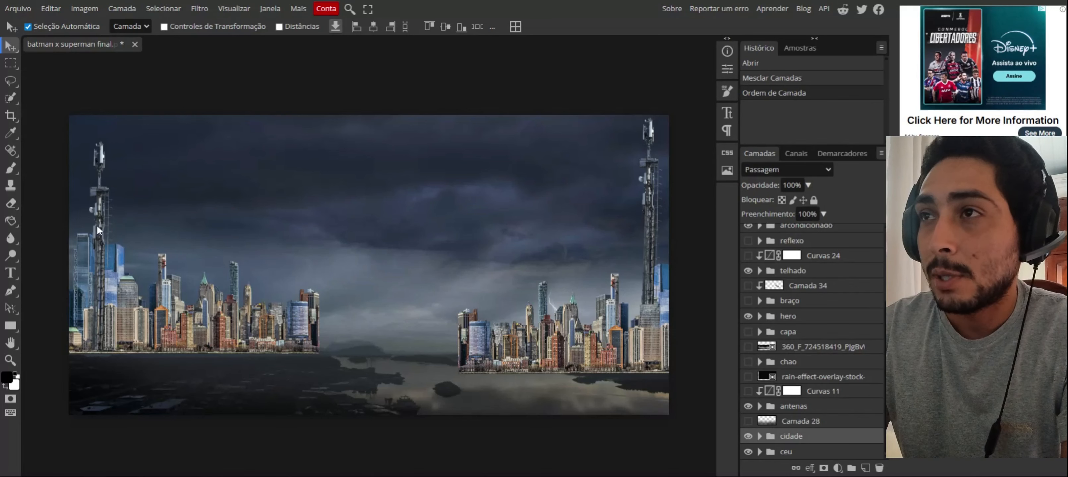
{"action": "left_click", "coordinate": [747, 362]}
{"action": "left_click", "coordinate": [829, 362]}
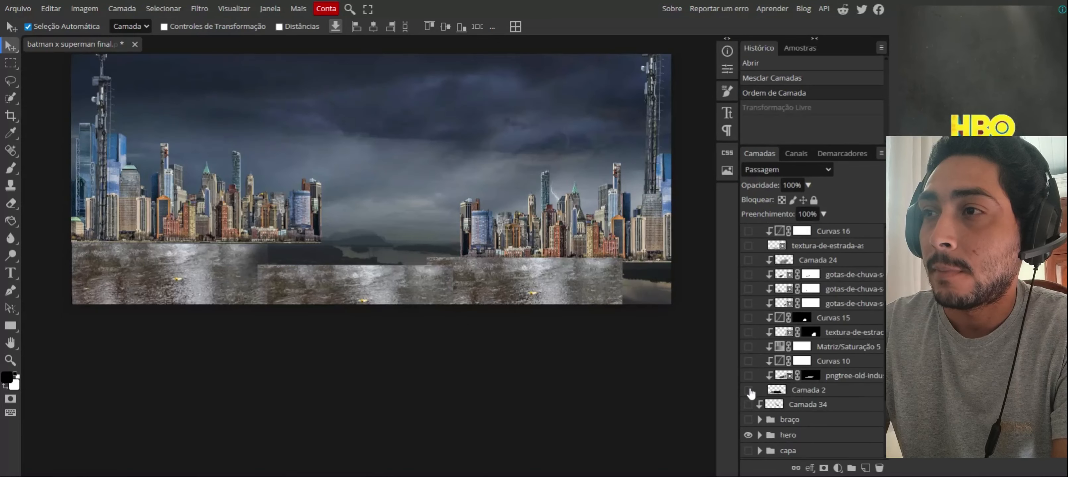
Show Camada 2, the black roof base in the telhado group, and the old window texture clipped to it.
{"action": "left_click", "coordinate": [748, 390]}
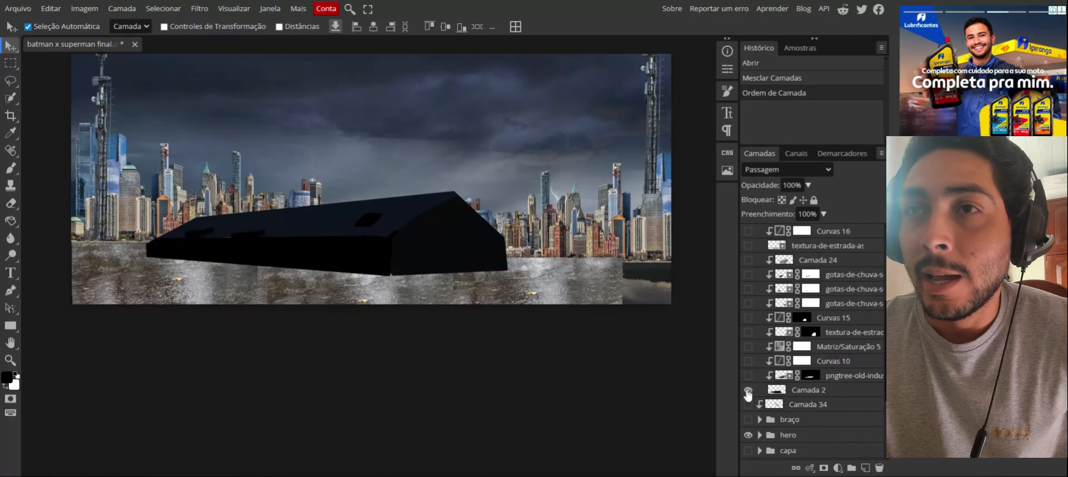
{"action": "left_click", "coordinate": [813, 391]}
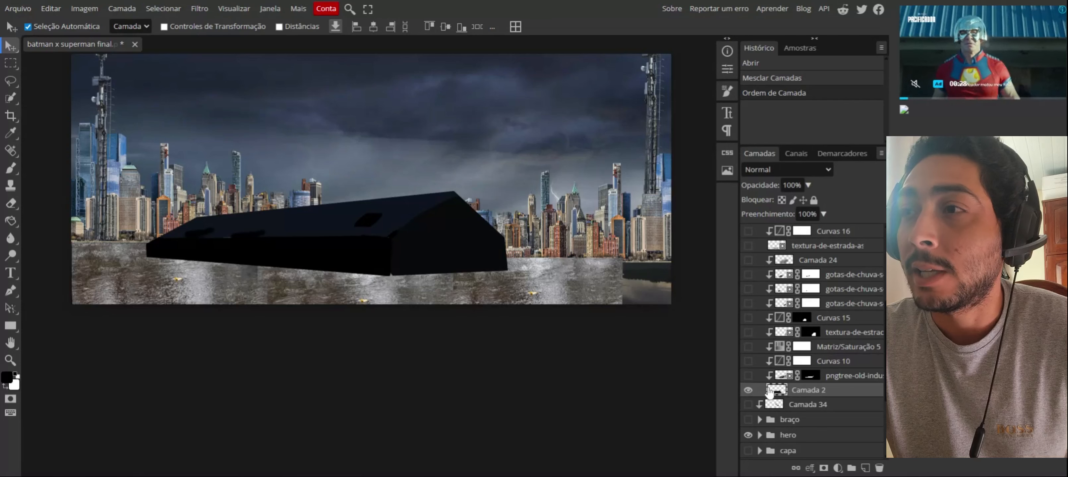
{"action": "left_click", "coordinate": [747, 375]}
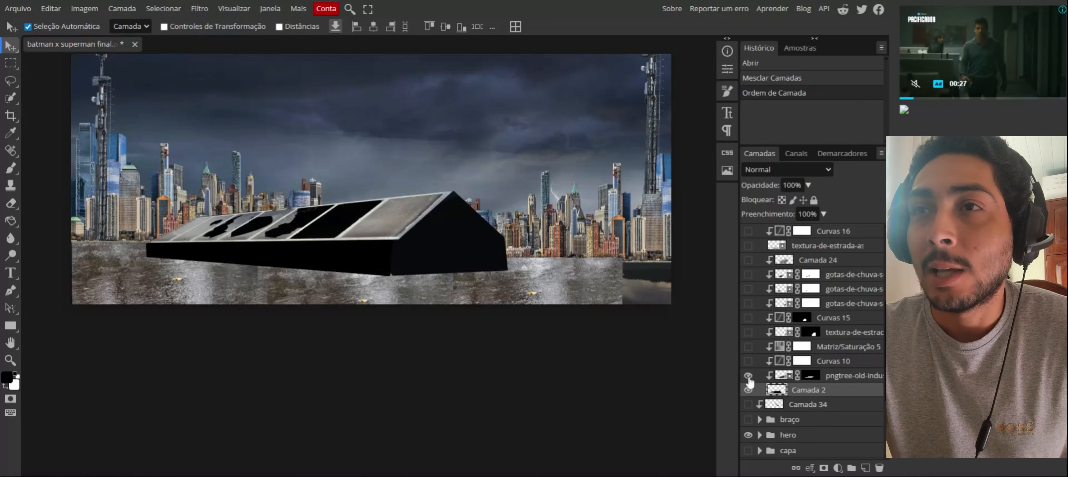
{"action": "left_click", "coordinate": [378, 219]}
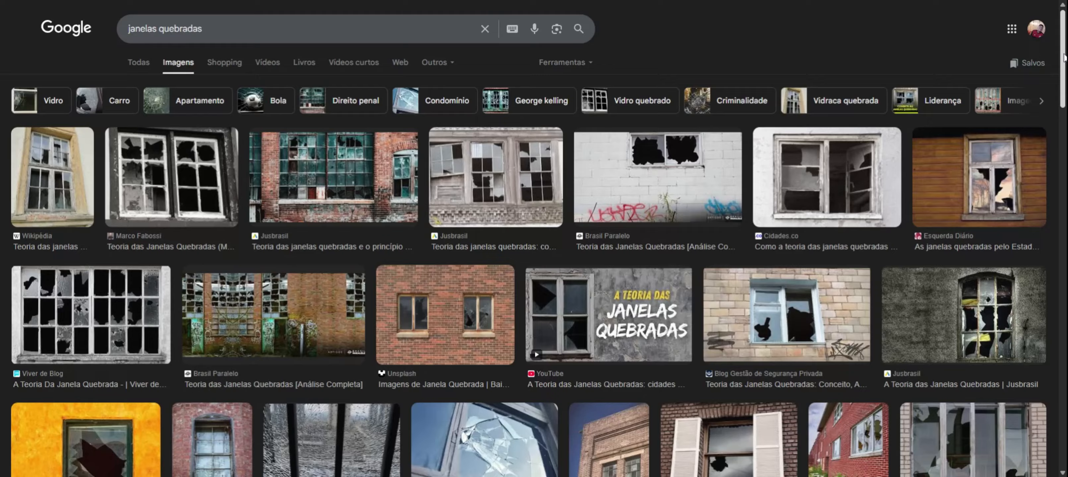
Browse the Google Images results for "janelas quebradas" and "textura cimento", and inspect the roof's concrete texture up close.
{"action": "left_click_drag", "start_coordinate": [1063, 58], "coordinate": [1063, 218]}
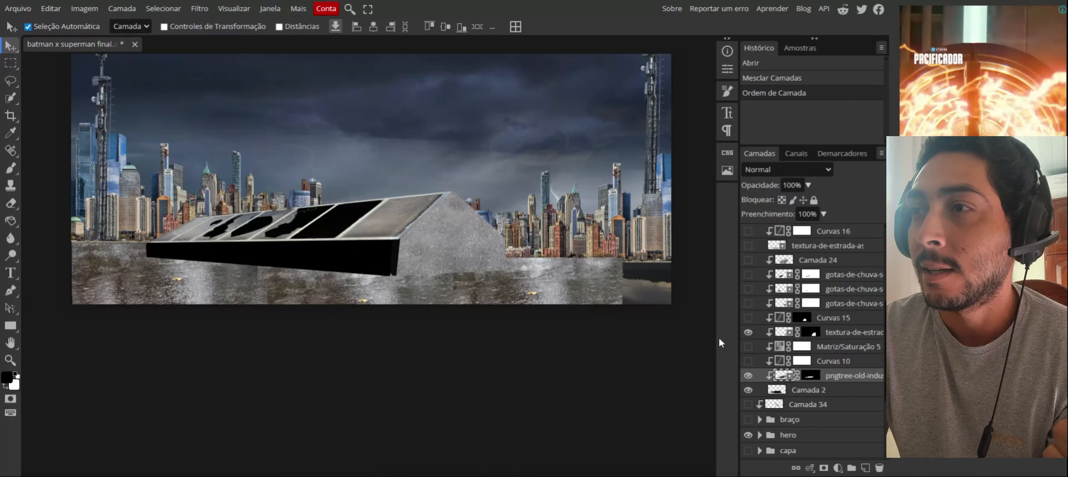
{"action": "key", "text": "ctrl+plus"}
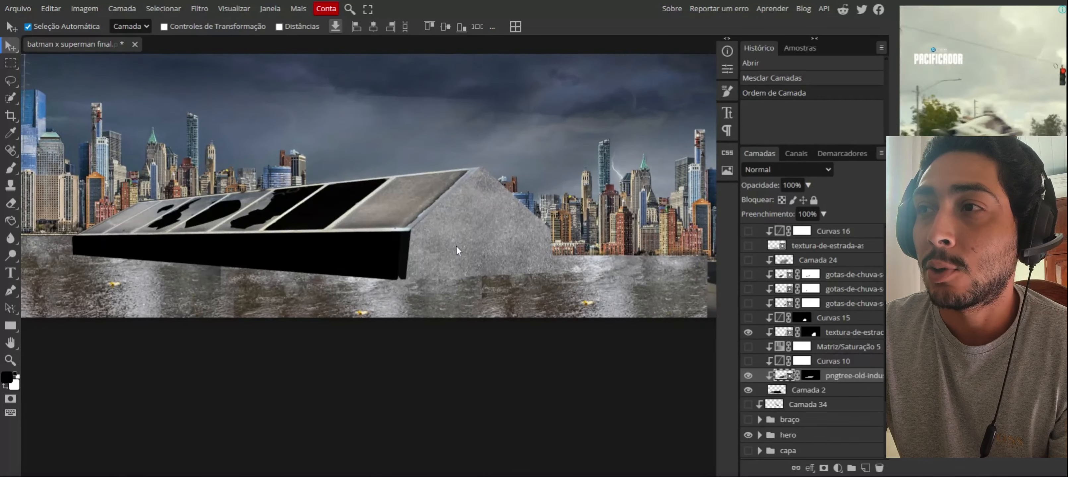
{"action": "key", "text": "ctrl+minus"}
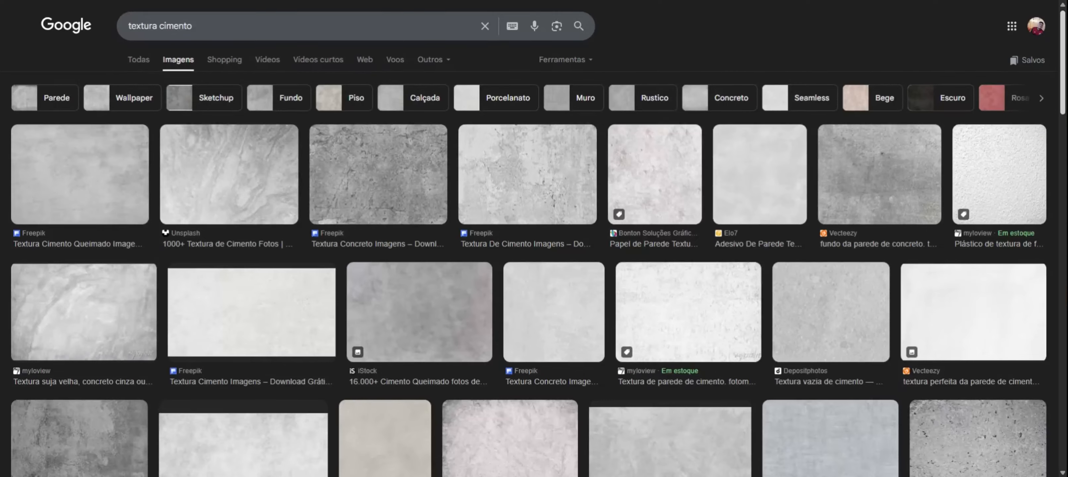
{"action": "scroll", "coordinate": [534, 248], "scroll_direction": "down", "scroll_amount": 2}
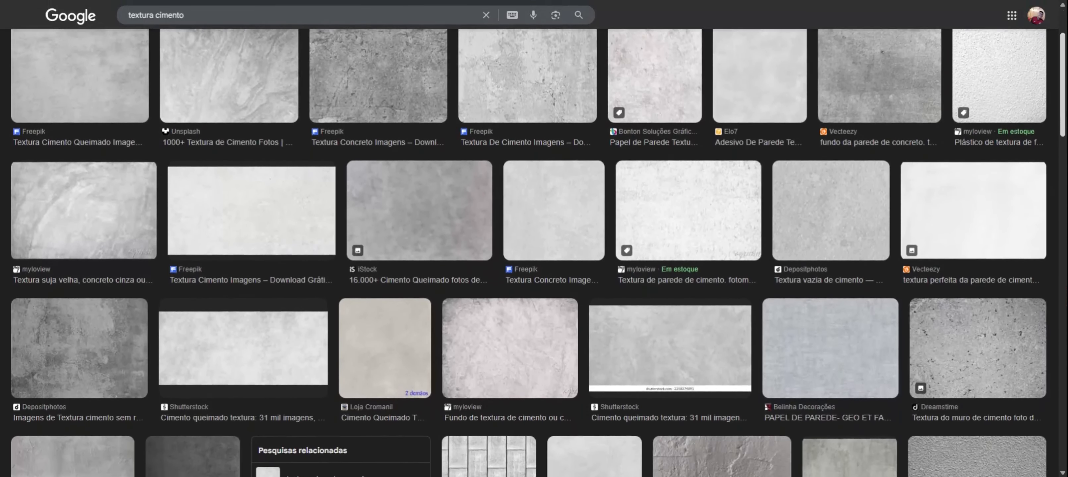
{"action": "scroll", "coordinate": [534, 248], "scroll_direction": "down", "scroll_amount": 5}
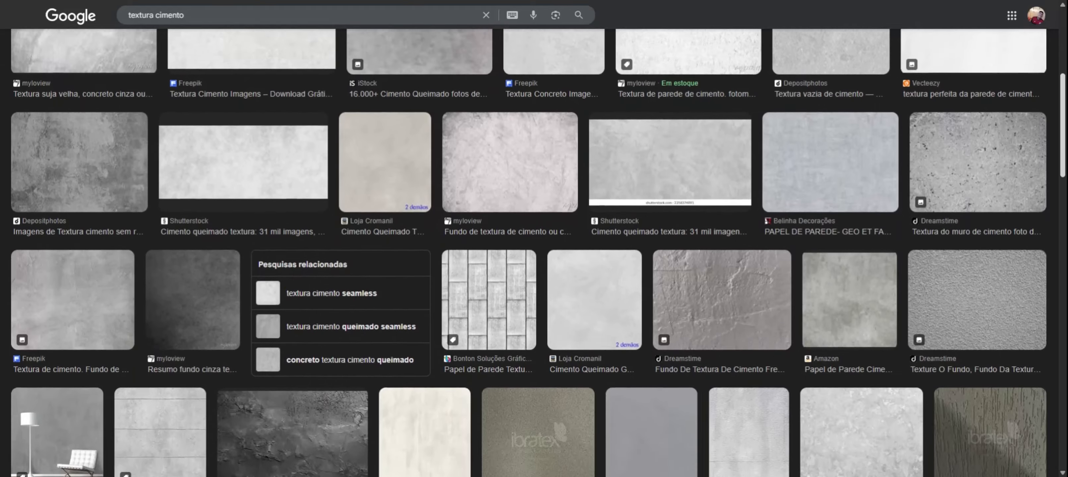
{"action": "scroll", "coordinate": [534, 248], "scroll_direction": "down", "scroll_amount": 5}
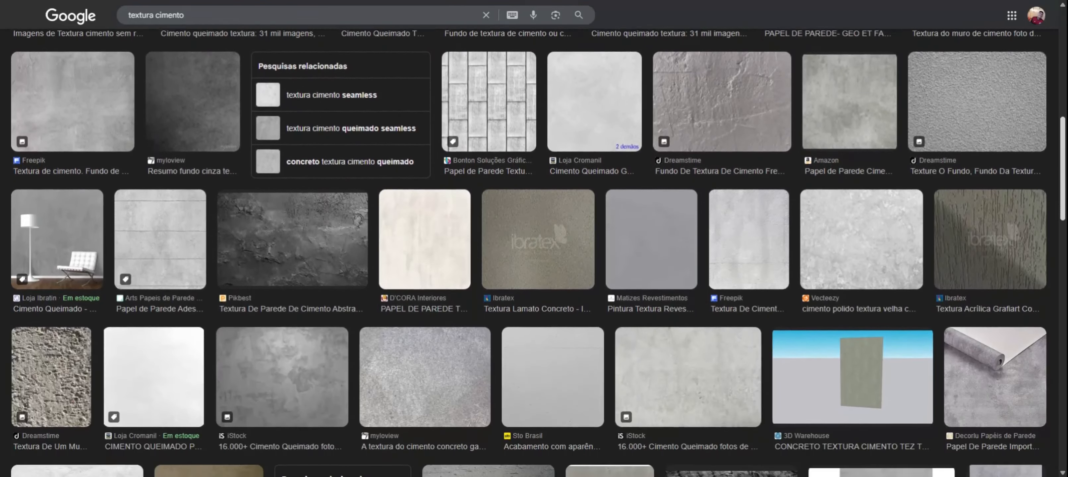
{"action": "scroll", "coordinate": [534, 249], "scroll_direction": "down", "scroll_amount": 5}
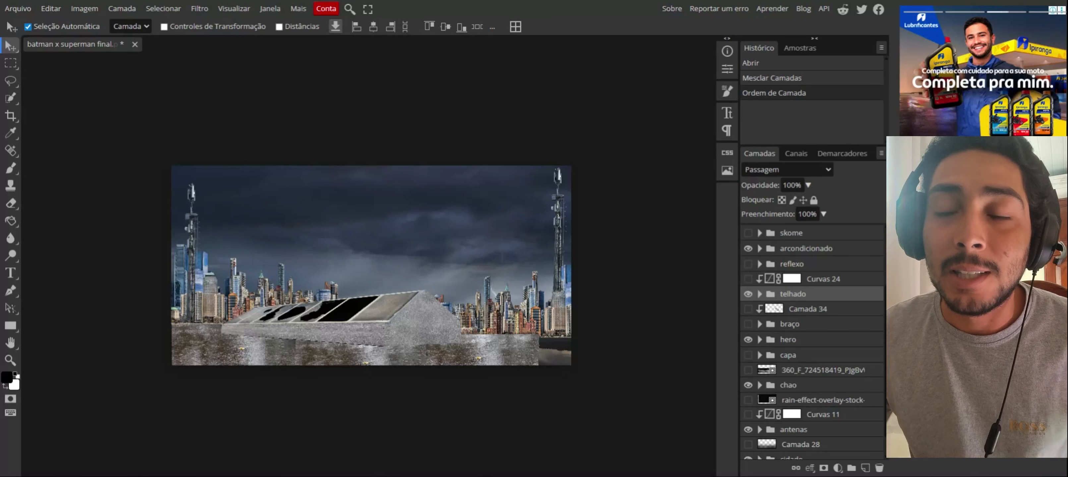
Expand the hero group and show the superman subgroup inside it.
{"action": "scroll", "coordinate": [761, 322], "scroll_direction": "down", "scroll_amount": 1}
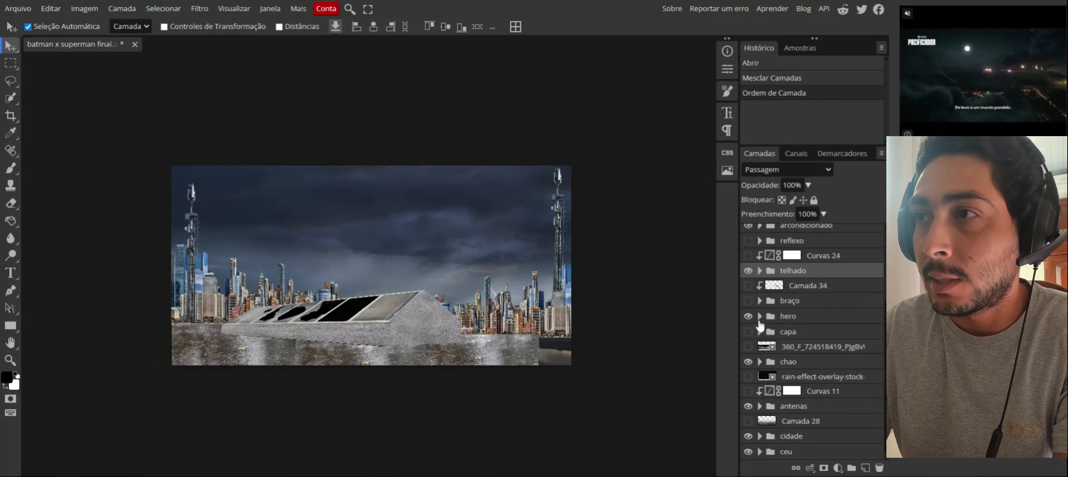
{"action": "left_click", "coordinate": [760, 318]}
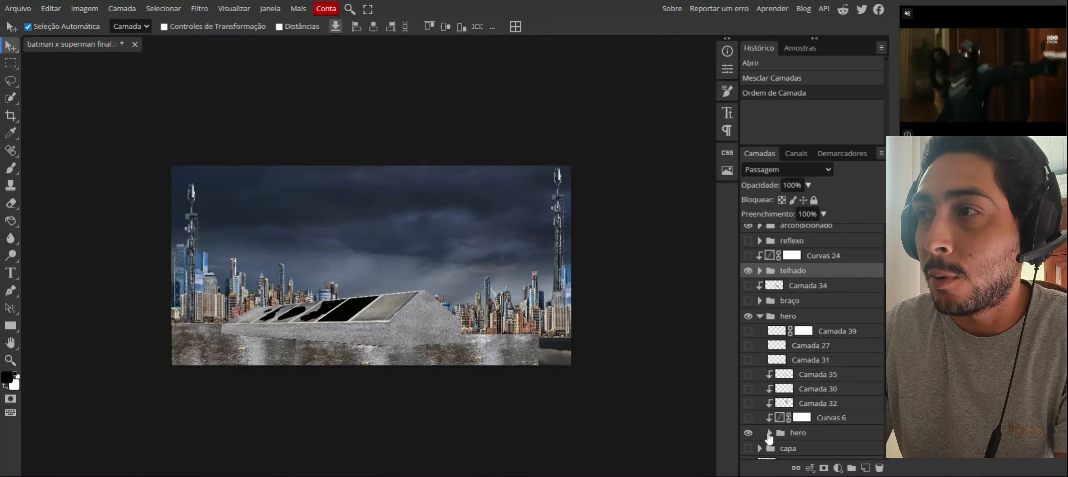
{"action": "scroll", "coordinate": [822, 397], "scroll_direction": "down", "scroll_amount": 10}
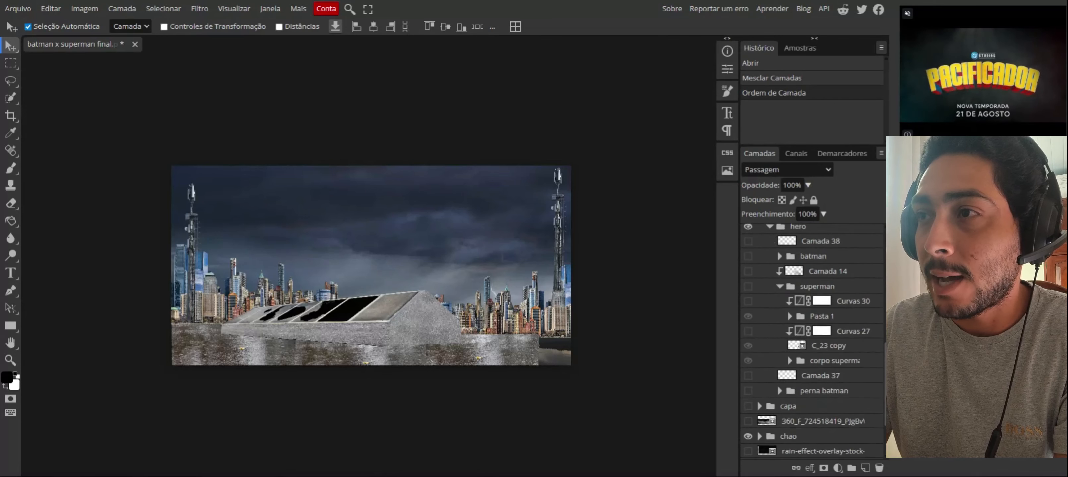
{"action": "left_click", "coordinate": [748, 287]}
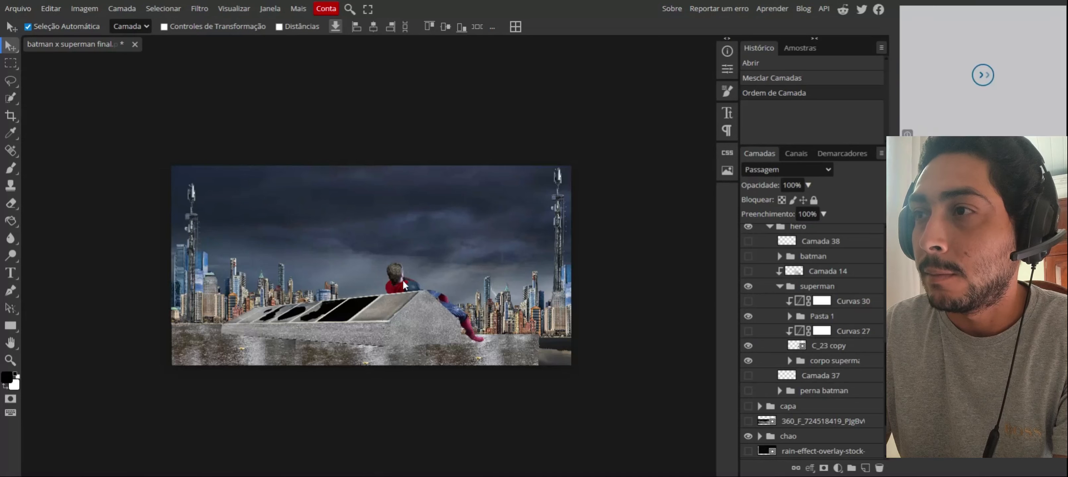
{"action": "left_click", "coordinate": [748, 287]}
{"action": "left_click", "coordinate": [748, 287]}
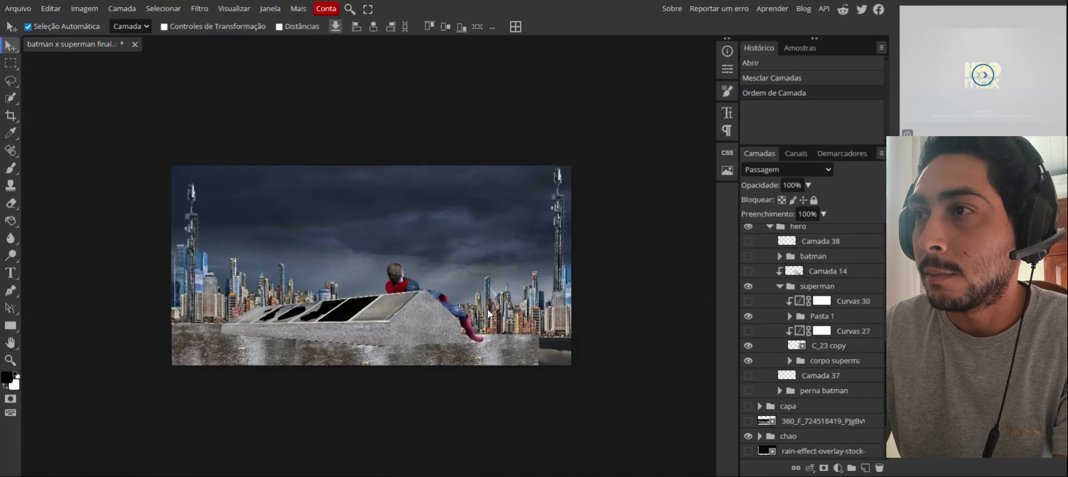
Examine the Superman figure leaning against the roof, both up close and within the whole scene.
{"action": "key", "text": "ctrl+plus"}
{"action": "key", "text": "ctrl+plus"}
{"action": "key", "text": "ctrl+plus"}
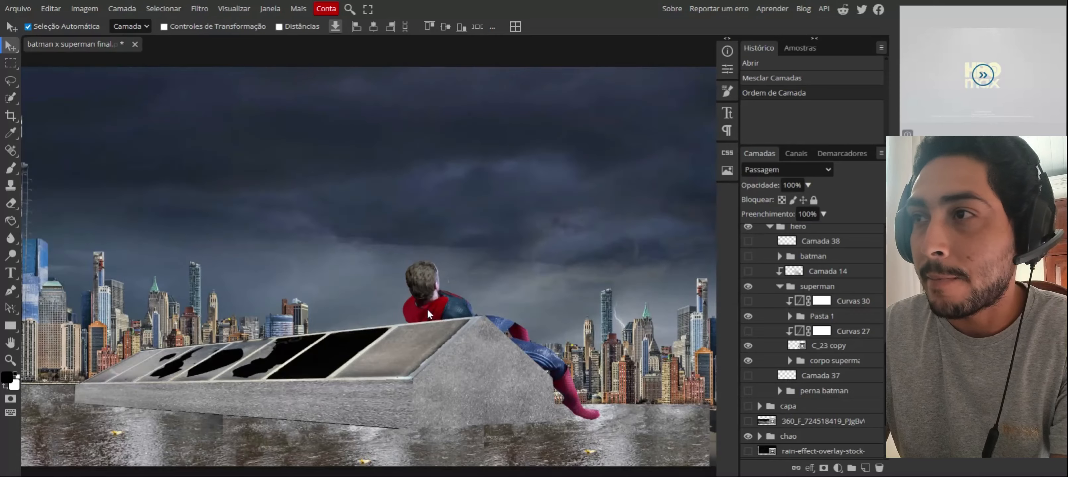
{"action": "scroll", "coordinate": [427, 309], "scroll_direction": "left", "scroll_amount": 1}
{"action": "scroll", "coordinate": [427, 308], "scroll_direction": "right", "scroll_amount": 2}
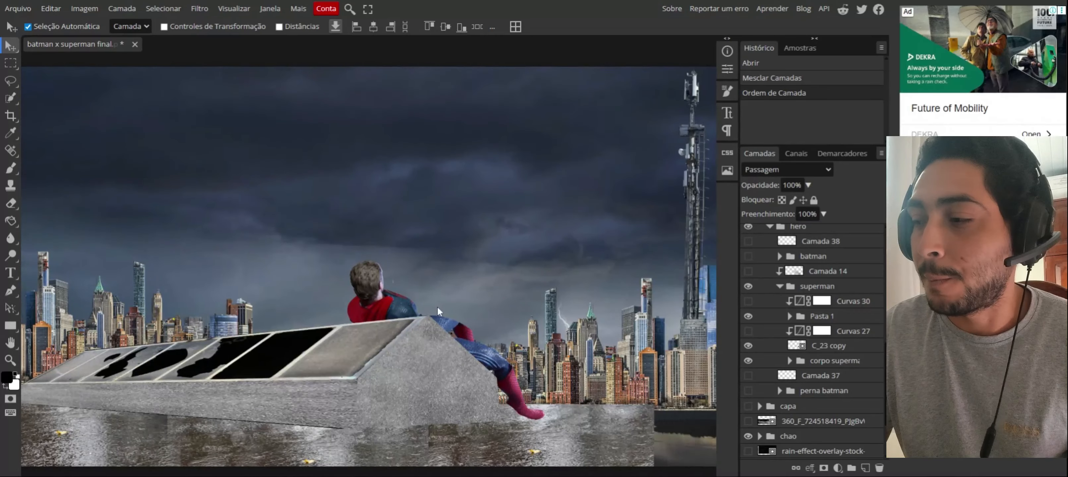
{"action": "scroll", "coordinate": [437, 307], "scroll_direction": "right", "scroll_amount": 1}
{"action": "key", "text": "ctrl+minus"}
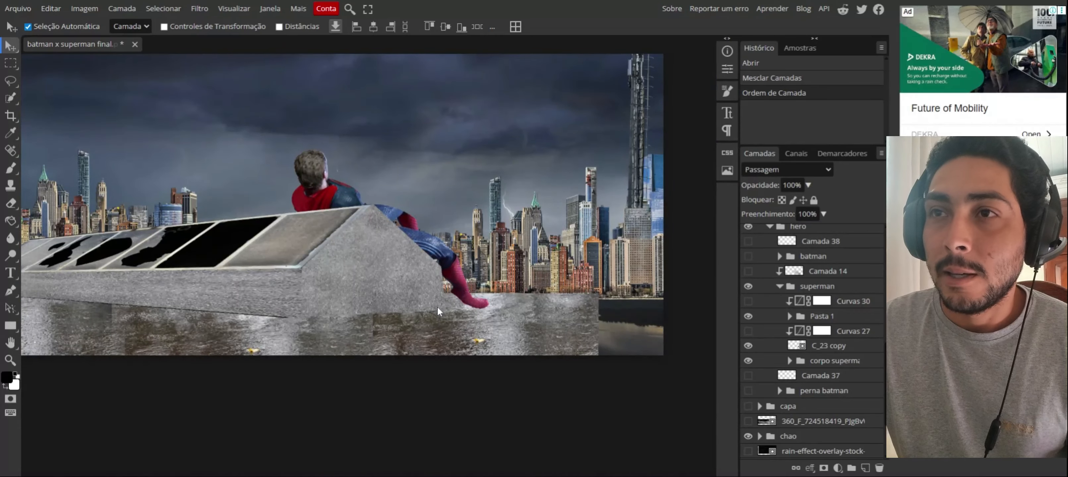
{"action": "key", "text": "ctrl+minus"}
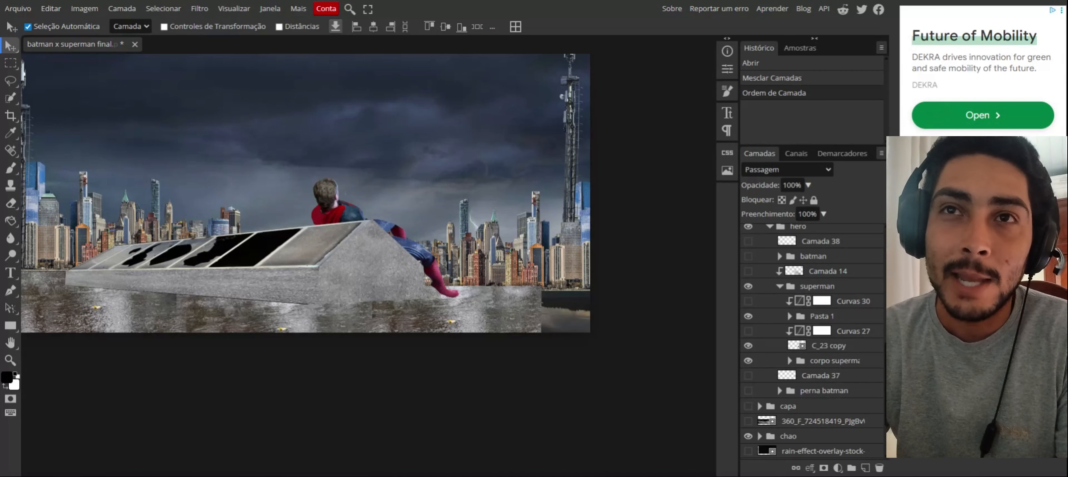
{"action": "scroll", "coordinate": [410, 249], "scroll_direction": "left", "scroll_amount": 2}
{"action": "scroll", "coordinate": [410, 249], "scroll_direction": "up", "scroll_amount": 1}
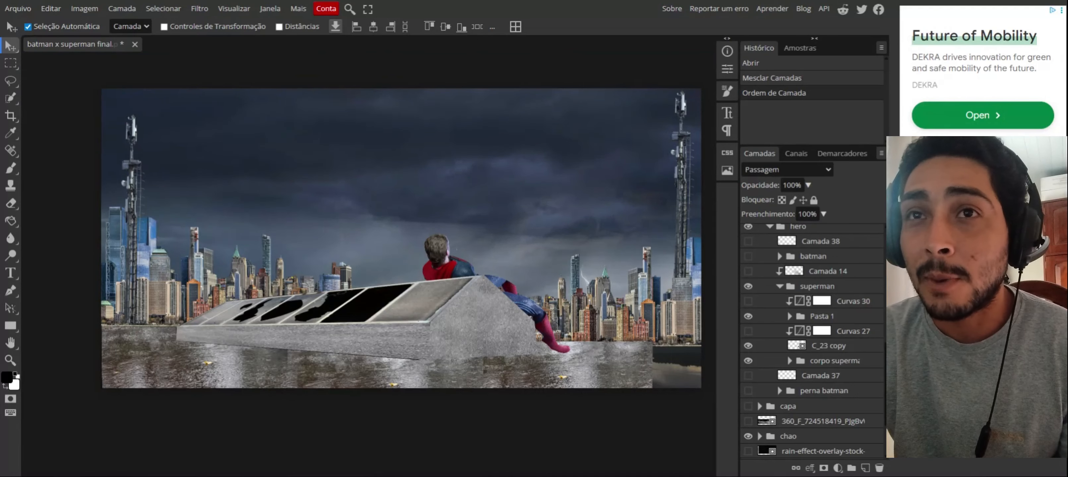
{"action": "scroll", "coordinate": [411, 251], "scroll_direction": "right", "scroll_amount": 1}
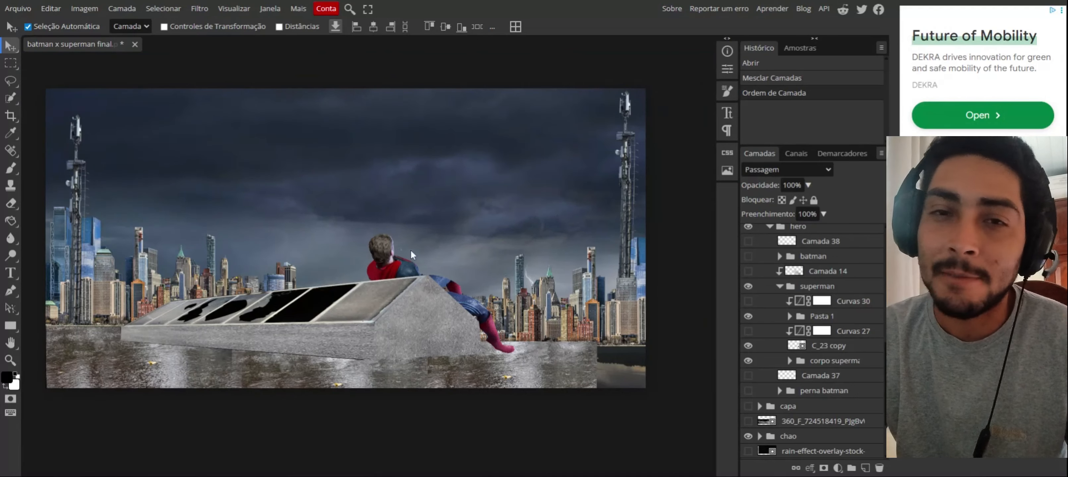
{"action": "scroll", "coordinate": [410, 249], "scroll_direction": "down", "scroll_amount": 2}
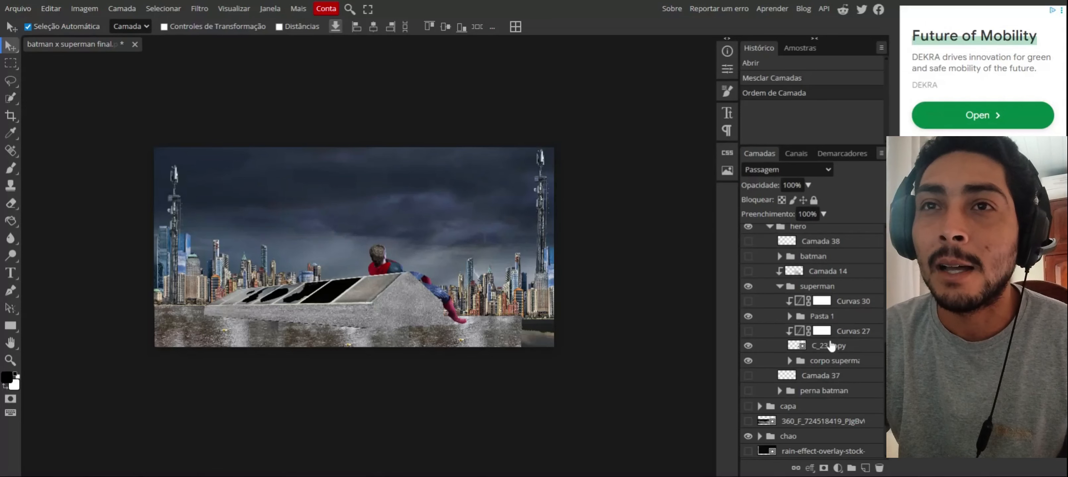
Show the batman, capa and perna batman groups to build the complete caped Batman figure behind Superman.
{"action": "left_click", "coordinate": [749, 256]}
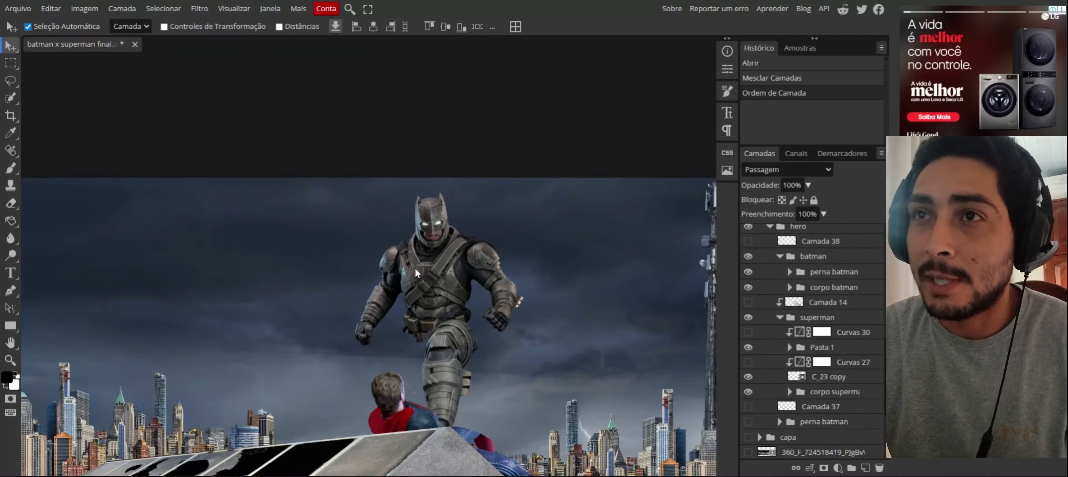
{"action": "scroll", "coordinate": [415, 270], "scroll_direction": "up", "scroll_amount": 1}
{"action": "scroll", "coordinate": [414, 268], "scroll_direction": "down", "scroll_amount": 2}
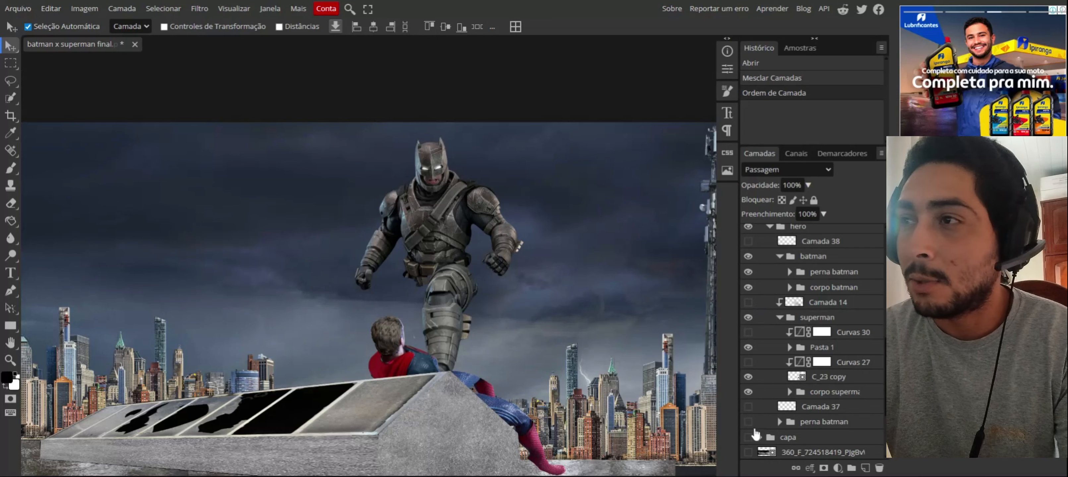
{"action": "left_click", "coordinate": [748, 438]}
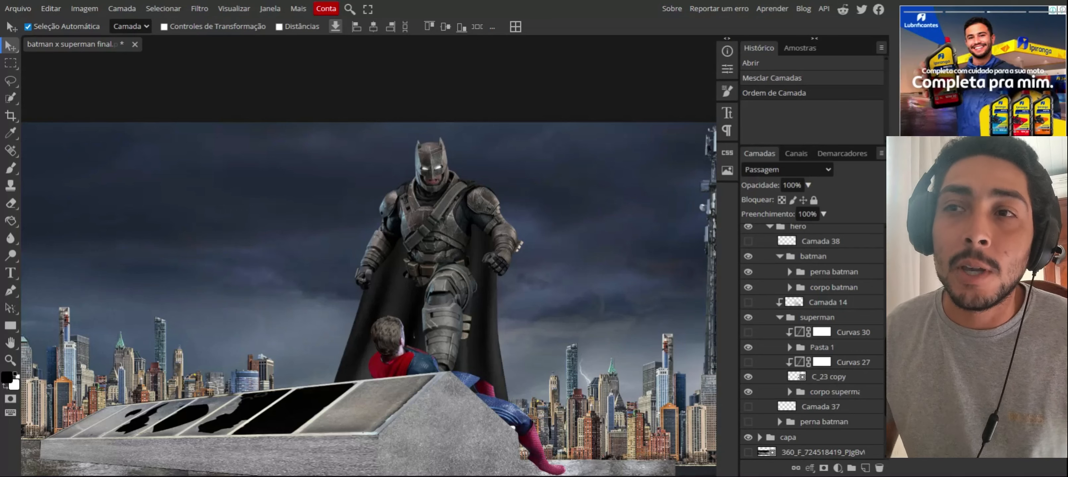
{"action": "key", "text": "ctrl+minus"}
{"action": "key", "text": "ctrl+minus"}
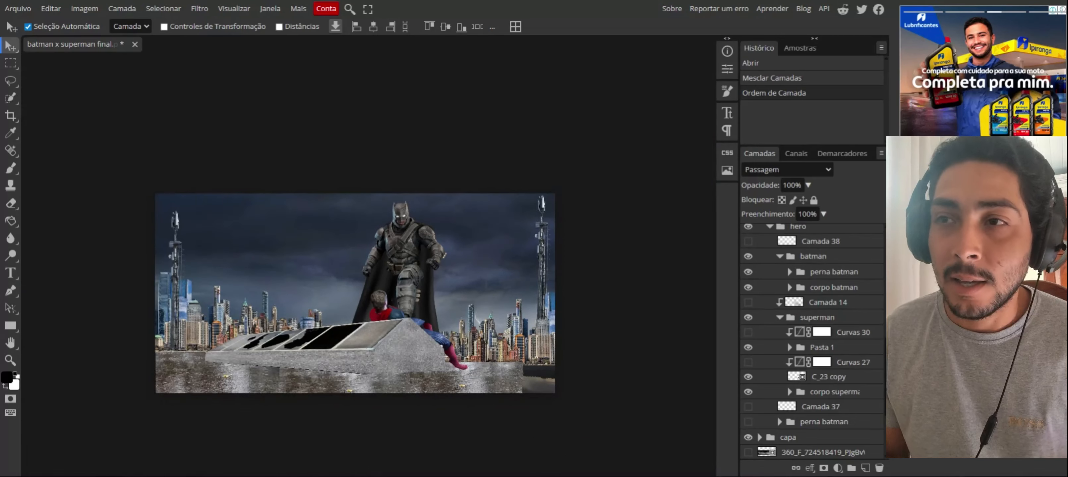
{"action": "left_click", "coordinate": [748, 422]}
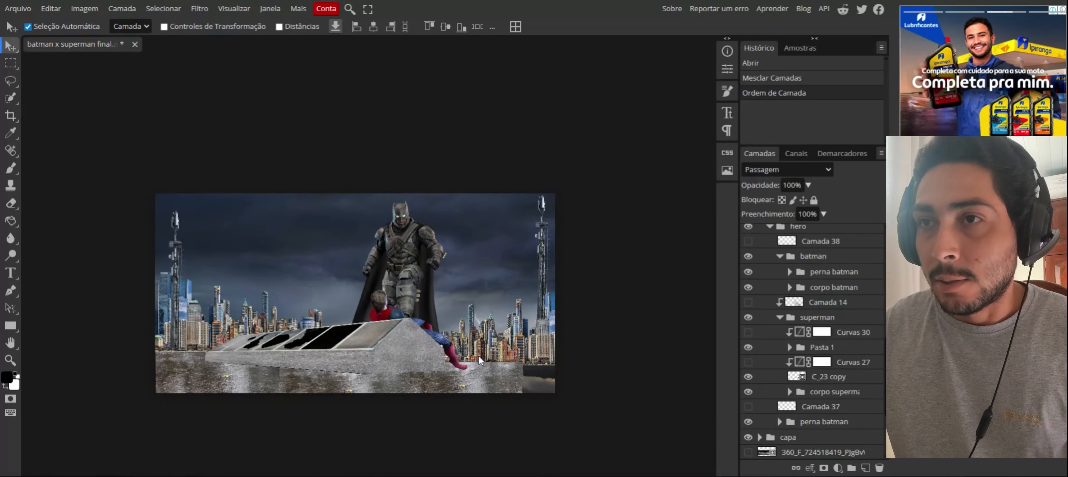
Examine Batman standing over Superman on the roof, both up close and within the whole scene.
{"action": "key", "text": "ctrl+plus"}
{"action": "key", "text": "ctrl+plus"}
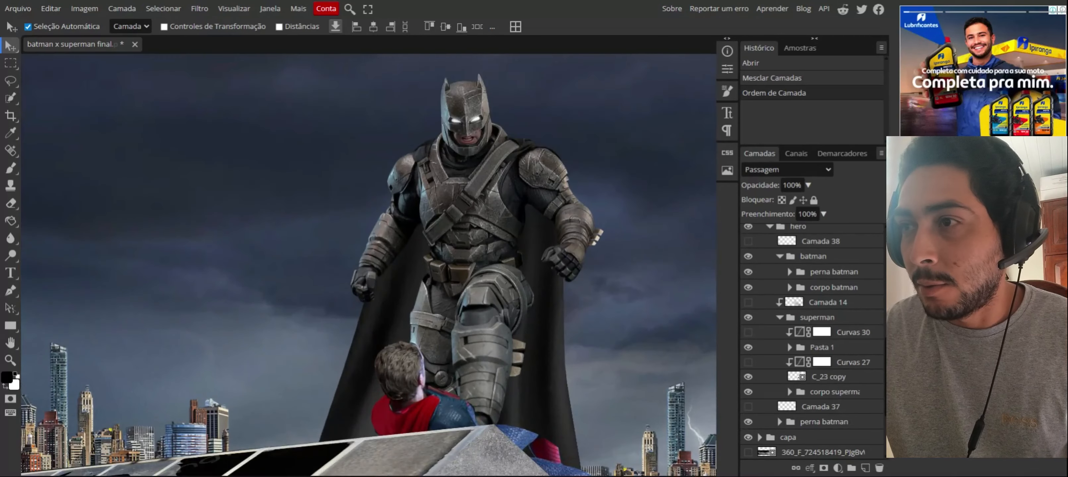
{"action": "scroll", "coordinate": [431, 325], "scroll_direction": "down", "scroll_amount": 3}
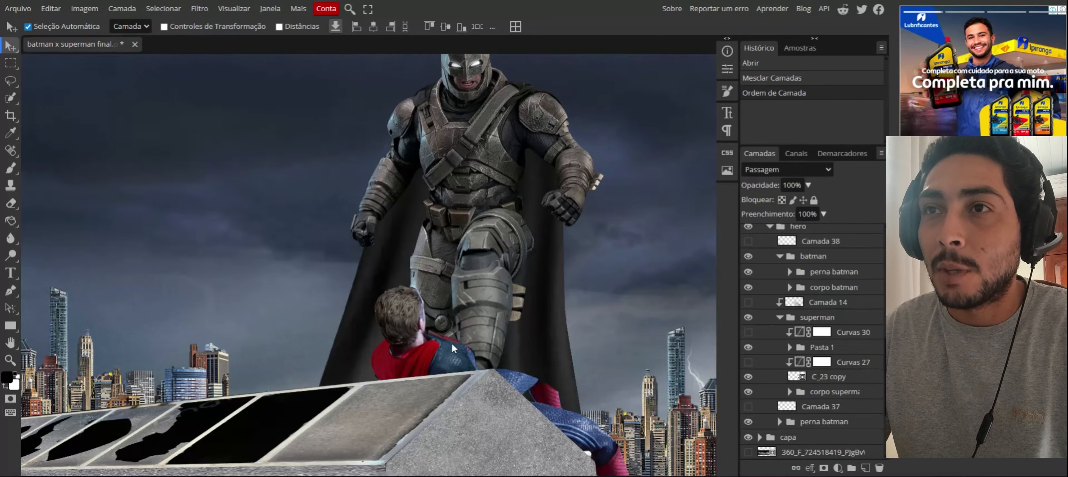
{"action": "key", "text": "ctrl+minus"}
{"action": "key", "text": "ctrl+minus"}
{"action": "key", "text": "ctrl+minus"}
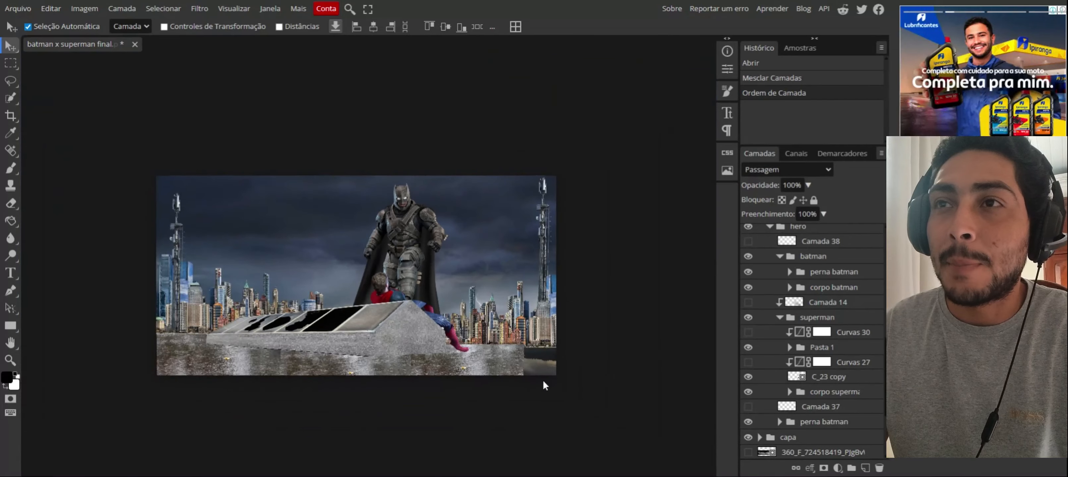
Collapse the batman, superman and hero groups and show the braço group to add Superman's arms.
{"action": "left_click", "coordinate": [779, 256]}
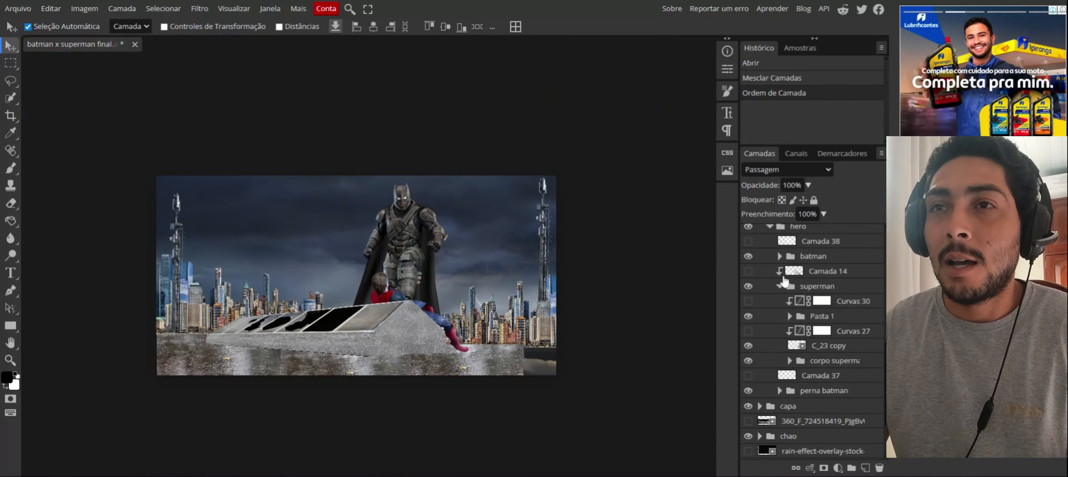
{"action": "left_click", "coordinate": [779, 286]}
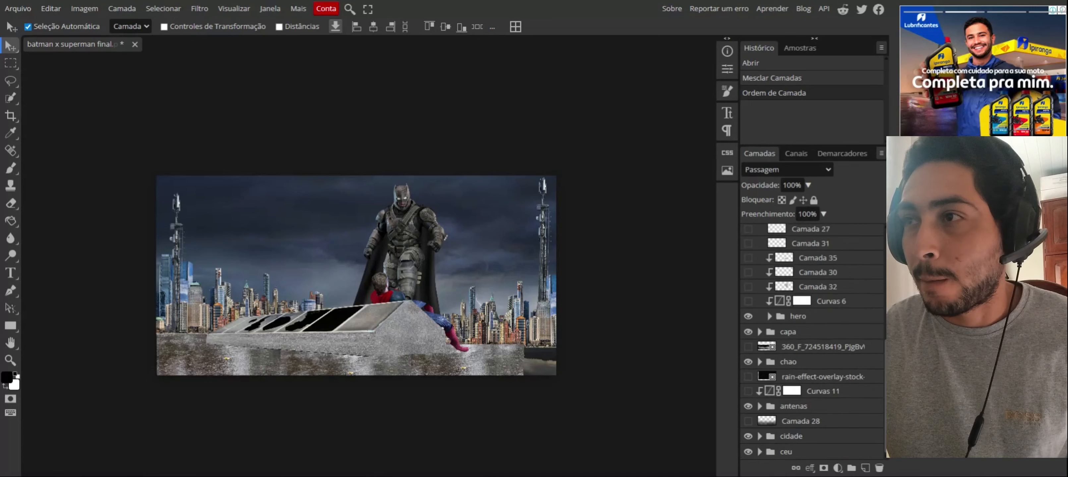
{"action": "left_click", "coordinate": [769, 227]}
{"action": "scroll", "coordinate": [881, 303], "scroll_direction": "up", "scroll_amount": 3}
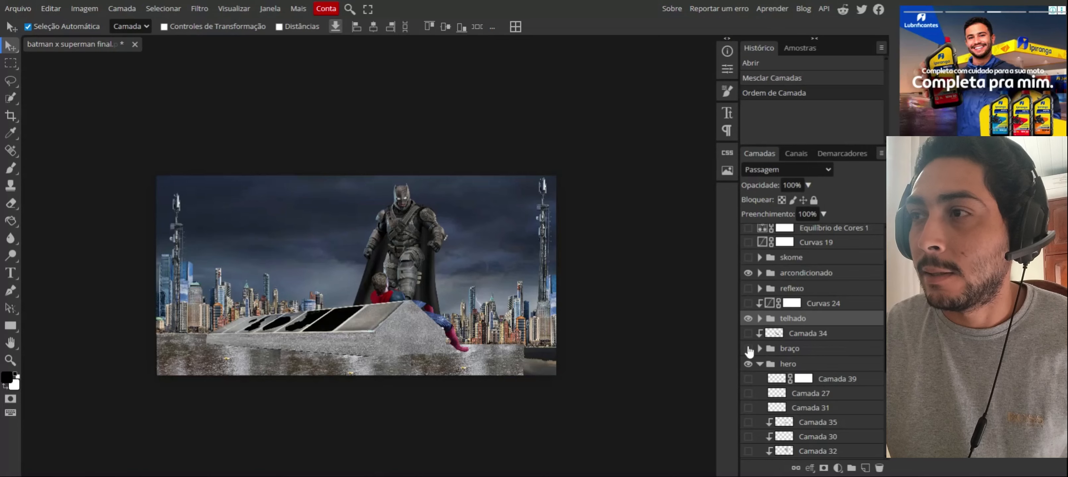
{"action": "left_click", "coordinate": [747, 349]}
{"action": "scroll", "coordinate": [426, 340], "scroll_direction": "up", "scroll_amount": 3}
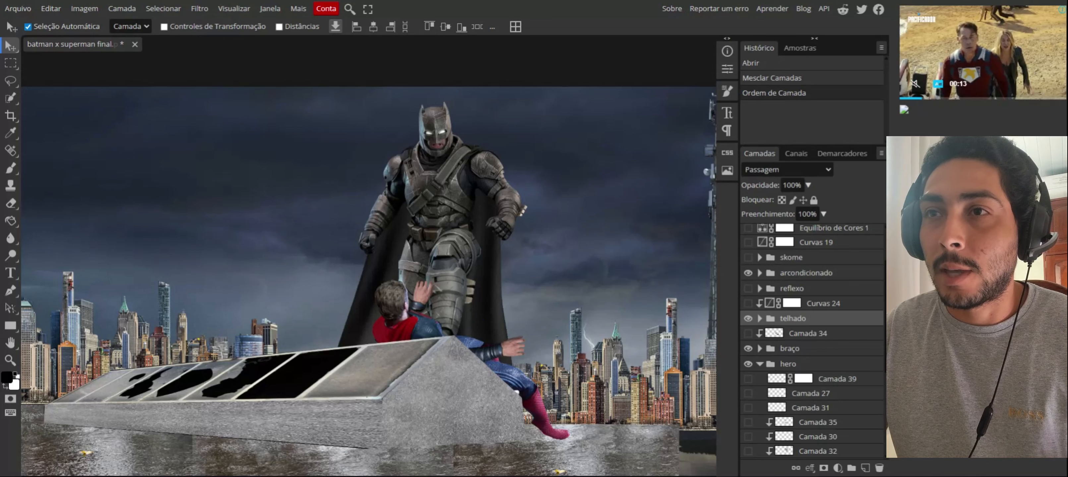
{"action": "left_click", "coordinate": [759, 364]}
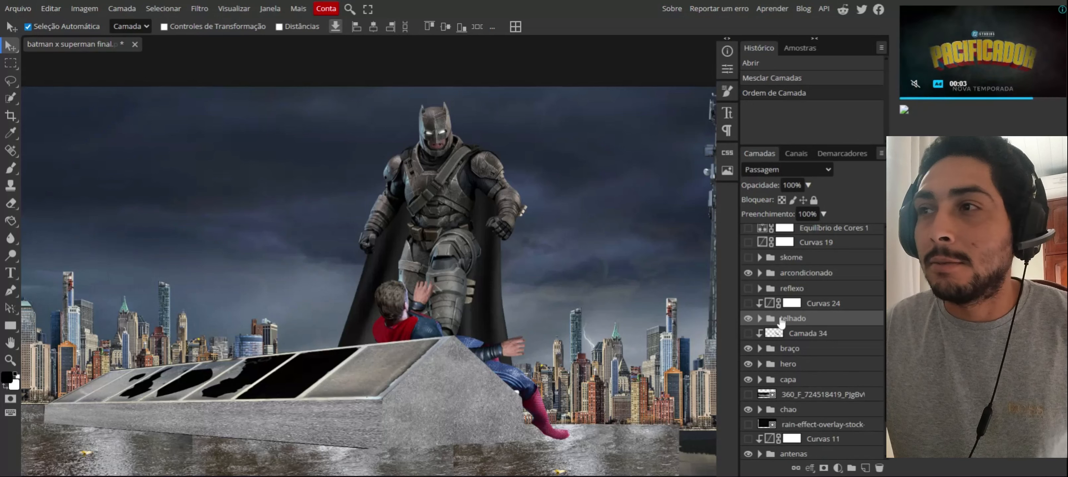
Expand the arcondicionado group and show its arcondicionado and ar condicionado frent subgroups to add the rooftop units and domes.
{"action": "scroll", "coordinate": [752, 323], "scroll_direction": "up", "scroll_amount": 2}
{"action": "left_click", "coordinate": [761, 329]}
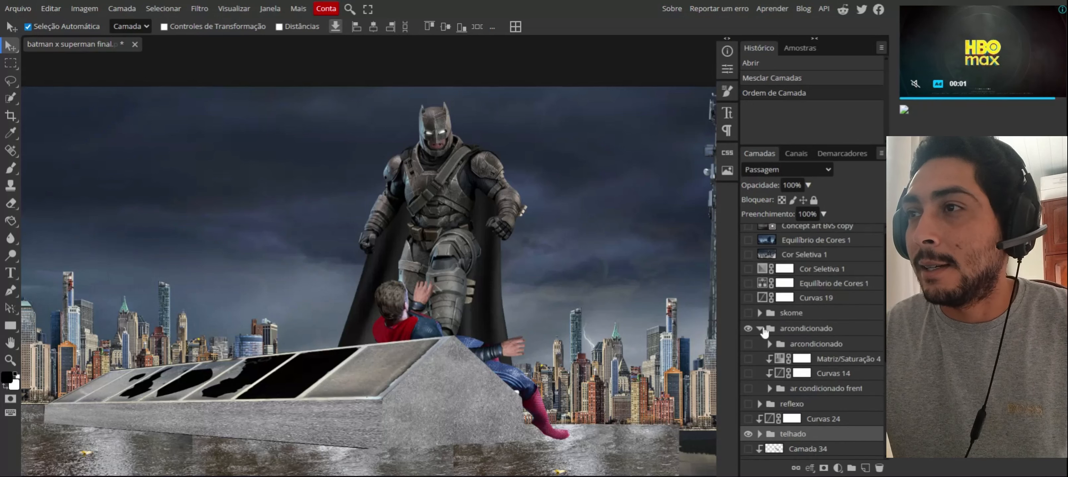
{"action": "left_click", "coordinate": [748, 344]}
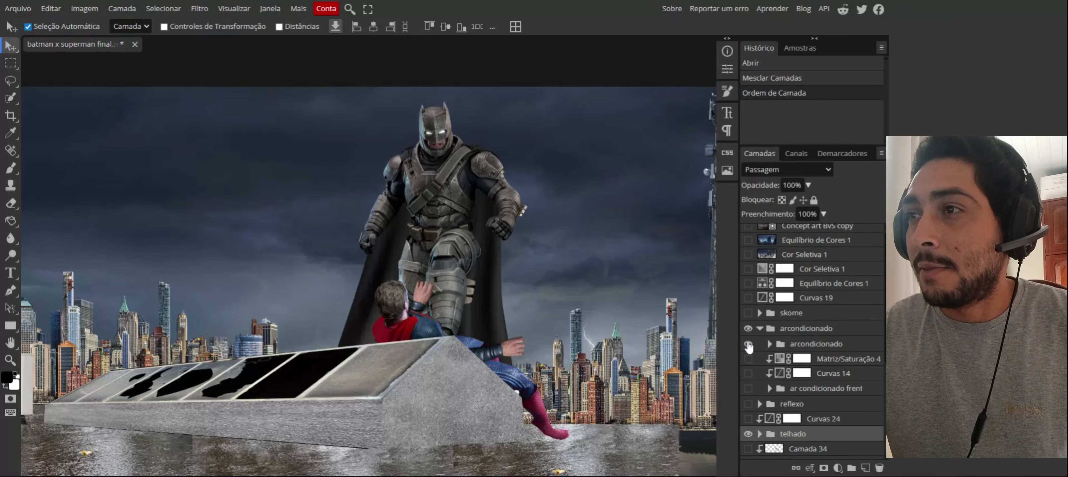
{"action": "key", "text": "ctrl+0"}
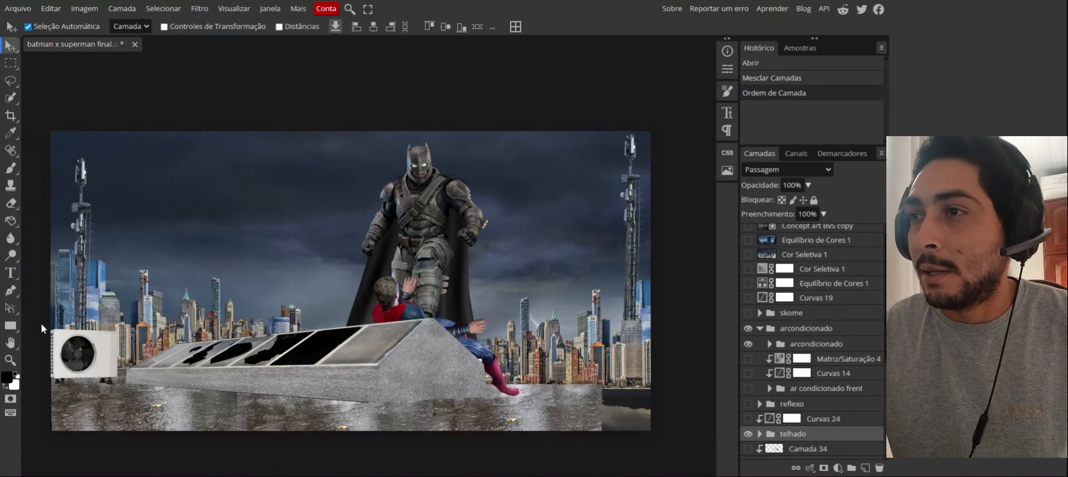
{"action": "left_click", "coordinate": [748, 389]}
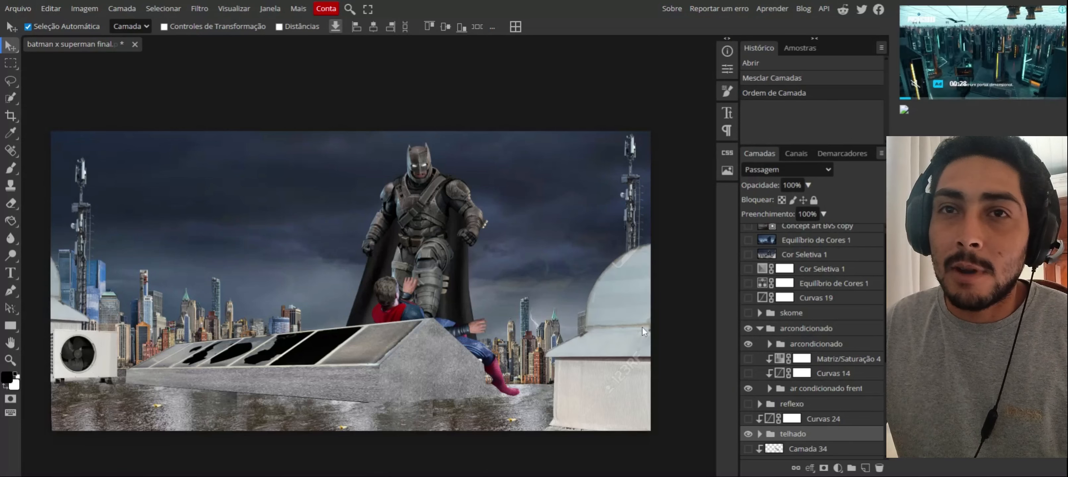
{"action": "key", "text": "ctrl+minus"}
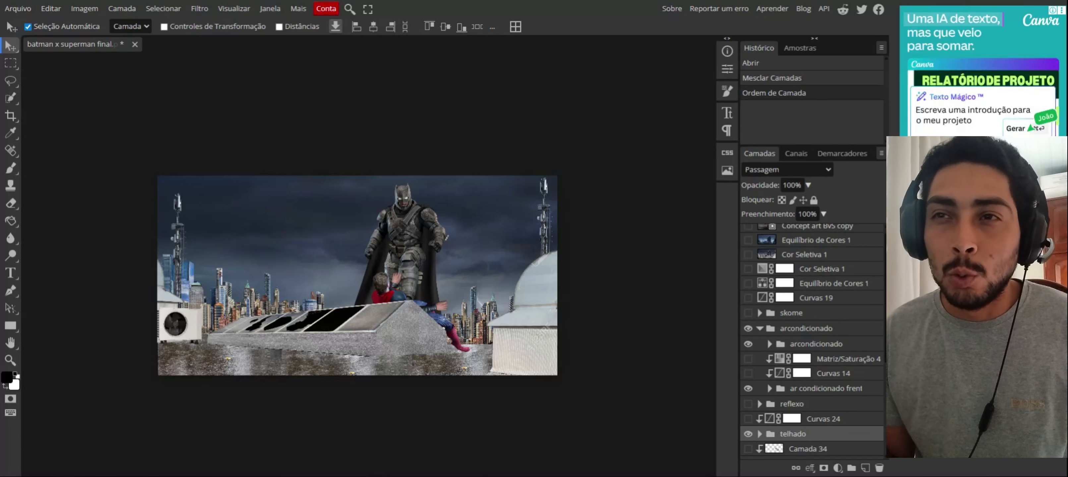
{"action": "key", "text": "ctrl+plus"}
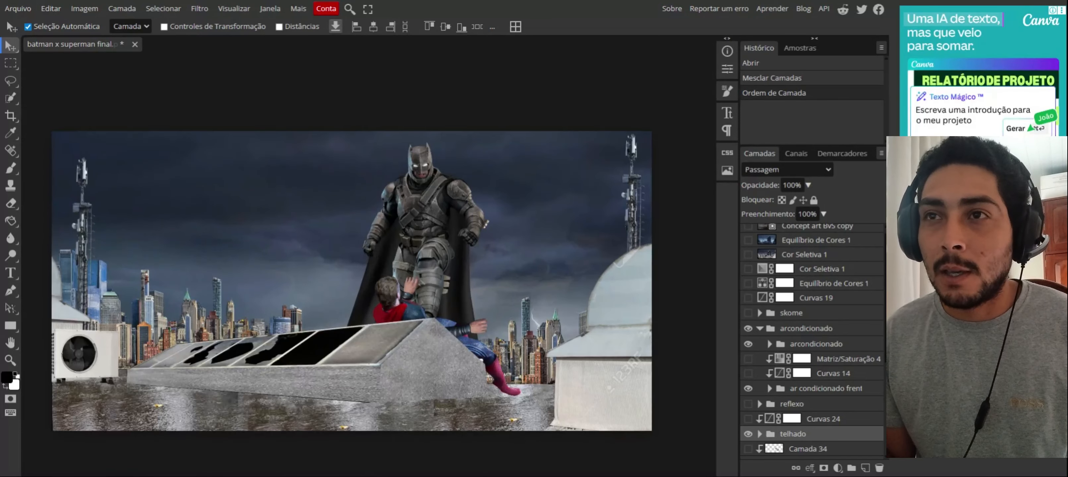
{"action": "key", "text": "ctrl+minus"}
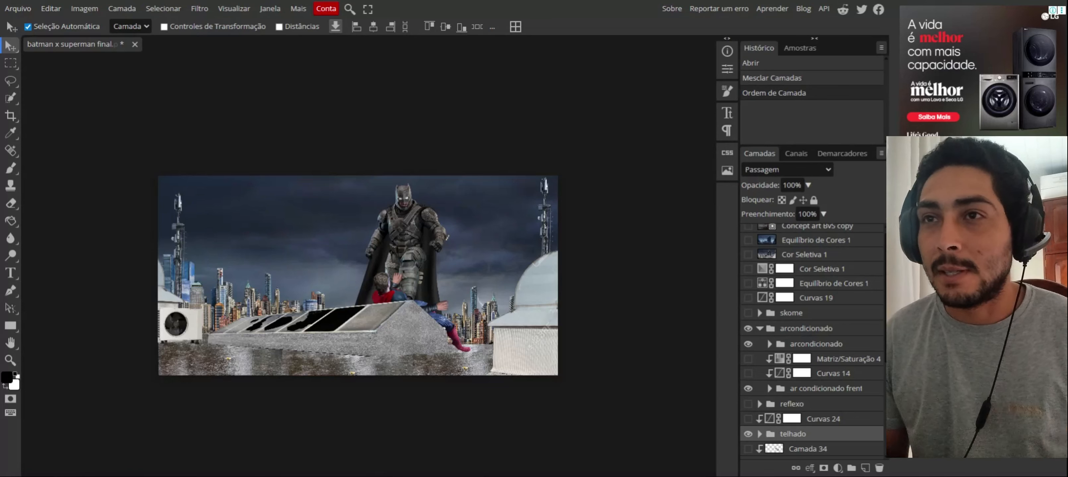
Expand the ceu group to list the sky's adjustment layers.
{"action": "scroll", "coordinate": [761, 455], "scroll_direction": "down", "scroll_amount": 4}
{"action": "left_click", "coordinate": [759, 452]}
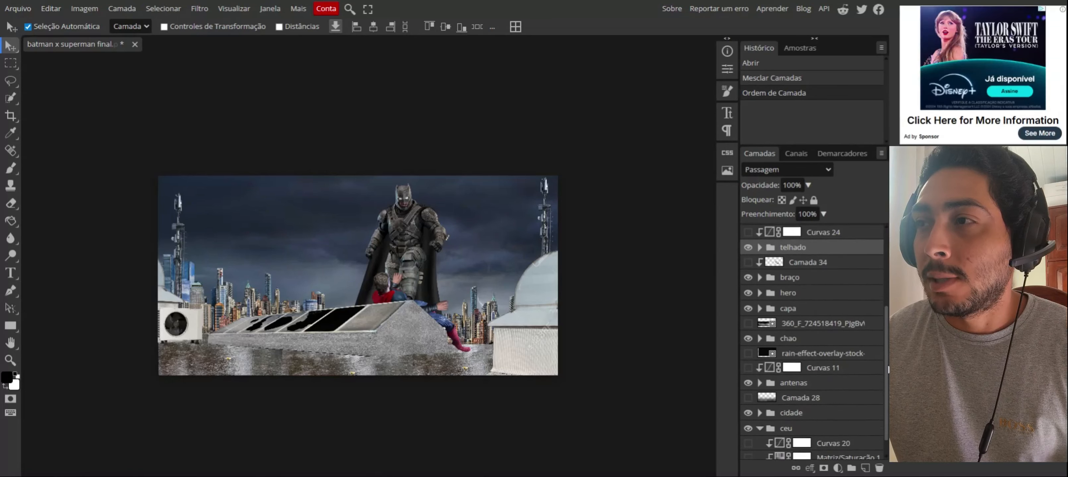
{"action": "scroll", "coordinate": [885, 394], "scroll_direction": "down", "scroll_amount": 1}
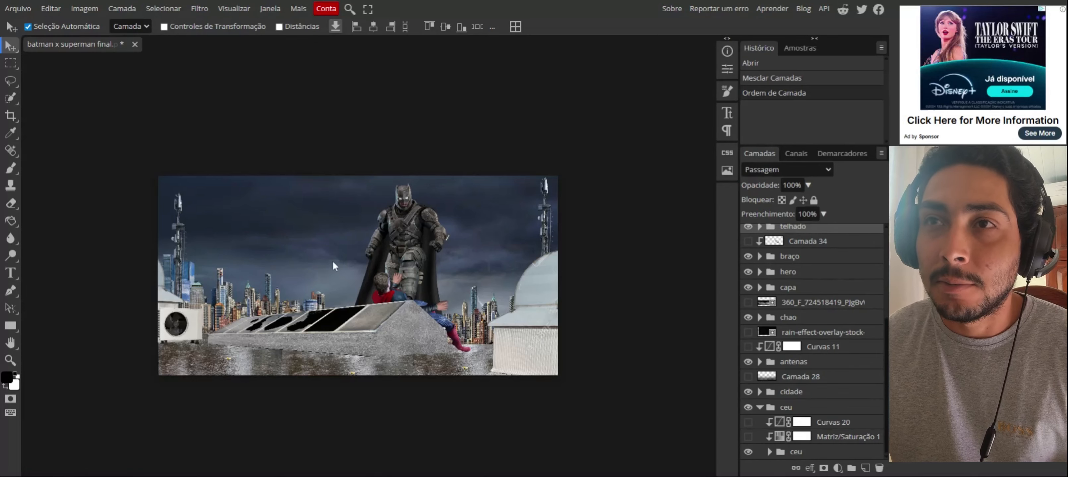
{"action": "key", "text": "ctrl+plus"}
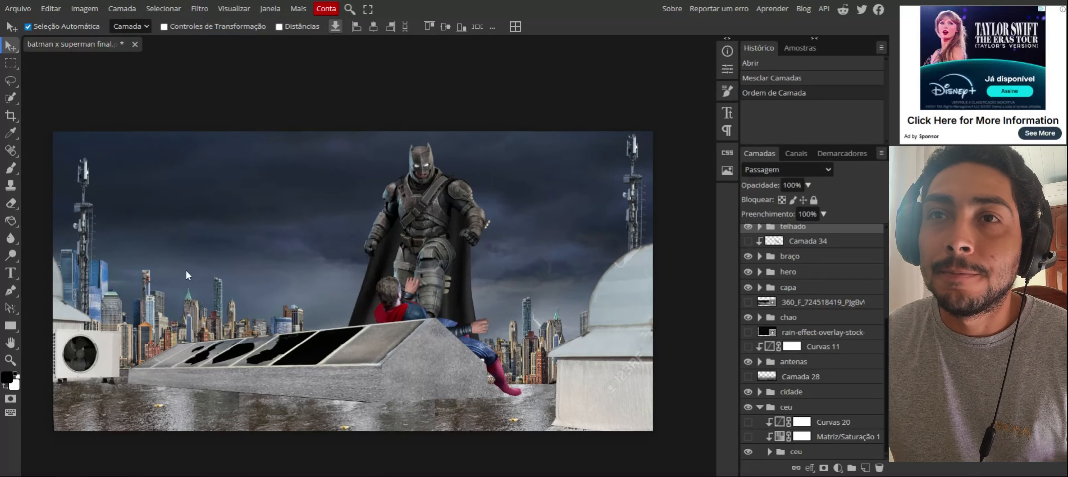
{"action": "scroll", "coordinate": [185, 269], "scroll_direction": "left", "scroll_amount": 2}
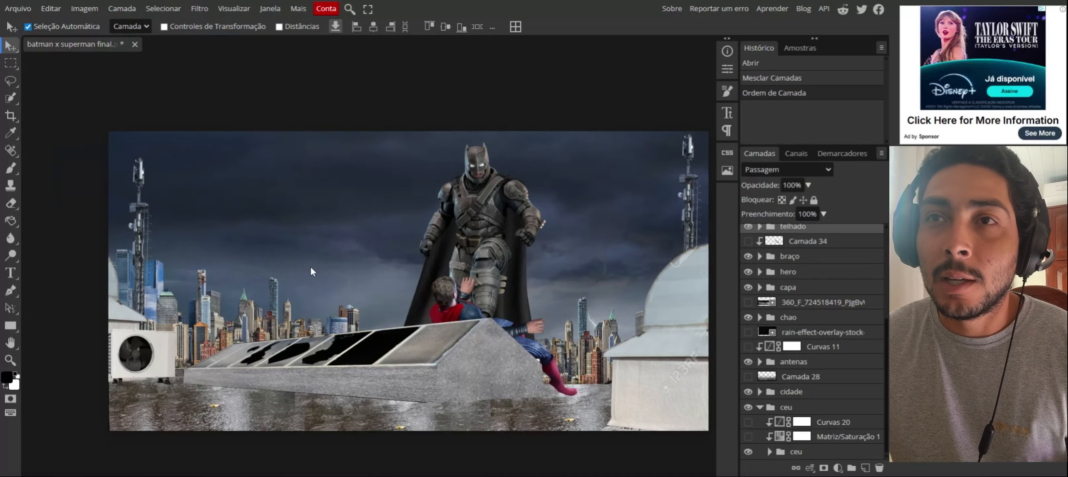
{"action": "key", "text": "ctrl+minus"}
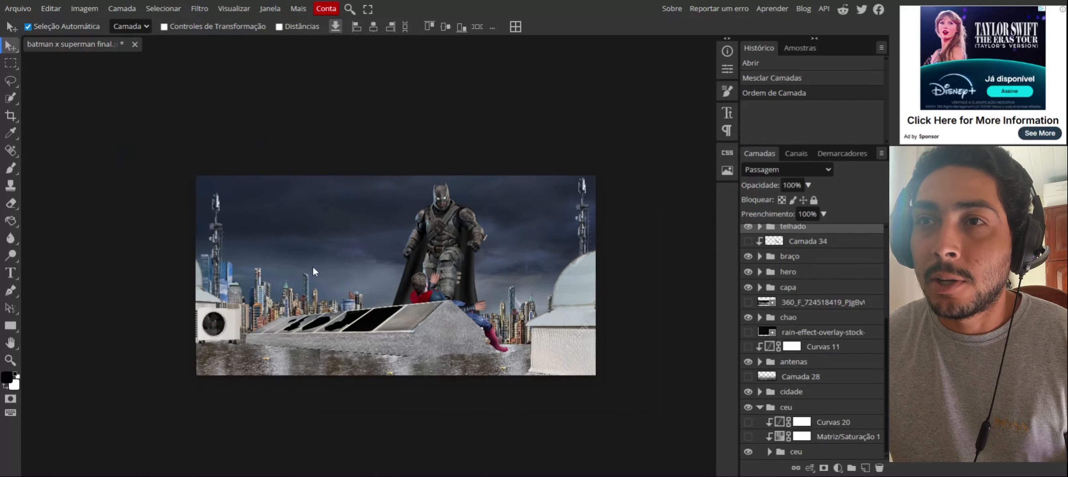
{"action": "key", "text": "ctrl+plus"}
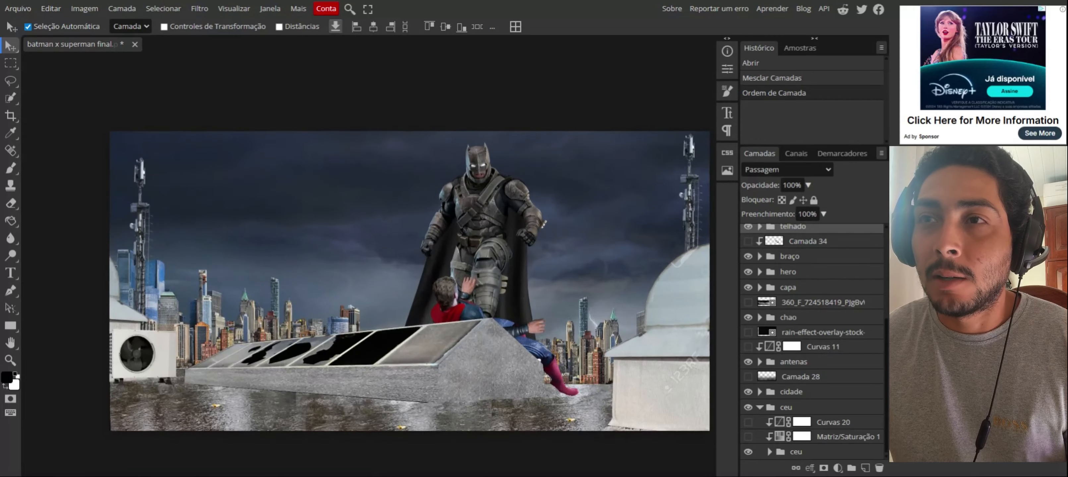
Show the Matriz/Saturação 1 adjustment in the ceu group to desaturate the sky, and open its settings.
{"action": "left_click", "coordinate": [748, 437]}
{"action": "left_click", "coordinate": [823, 438]}
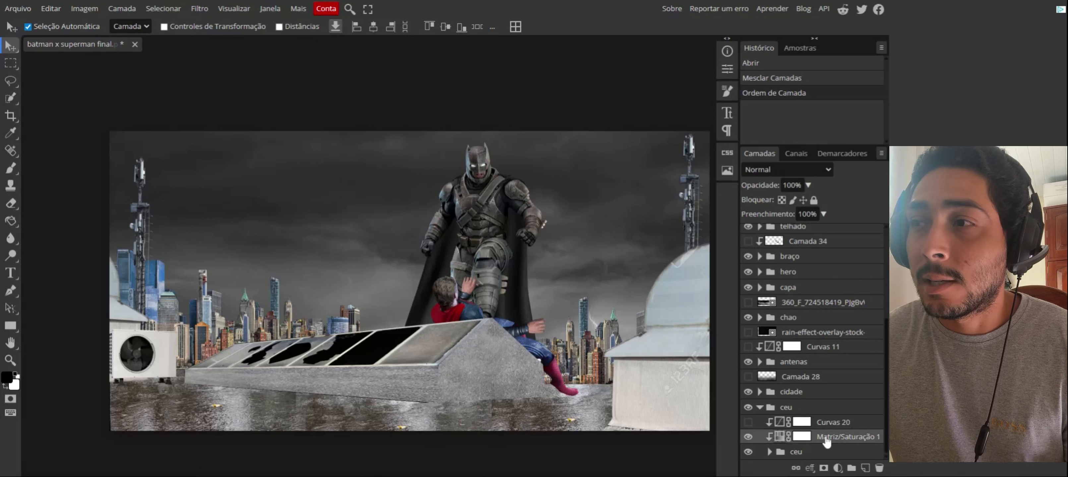
{"action": "left_click", "coordinate": [780, 440]}
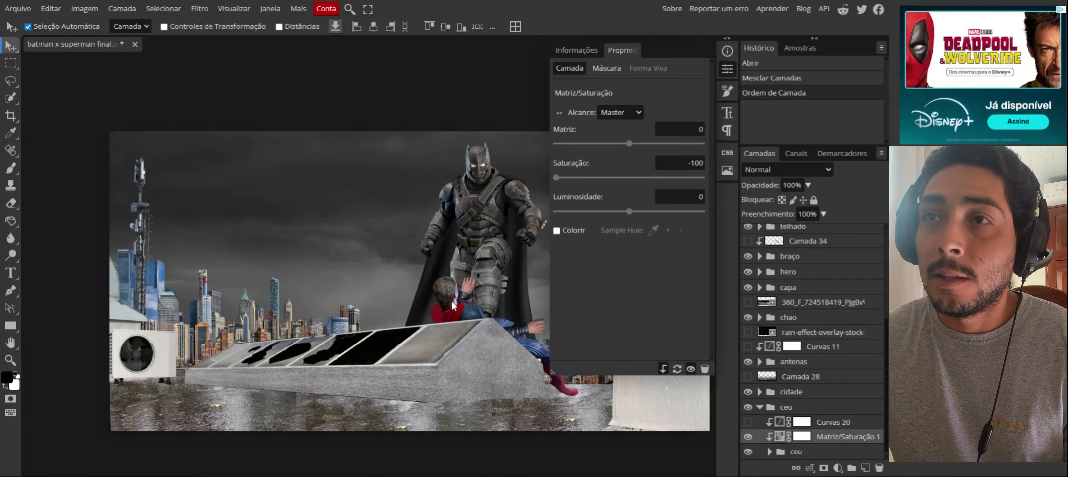
{"action": "scroll", "coordinate": [435, 245], "scroll_direction": "right", "scroll_amount": 2}
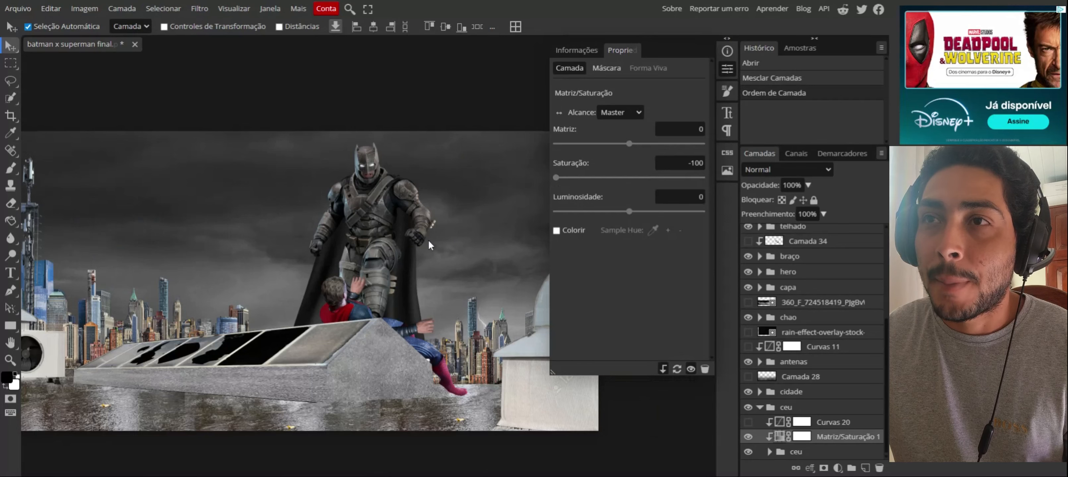
{"action": "scroll", "coordinate": [428, 240], "scroll_direction": "down", "scroll_amount": 3}
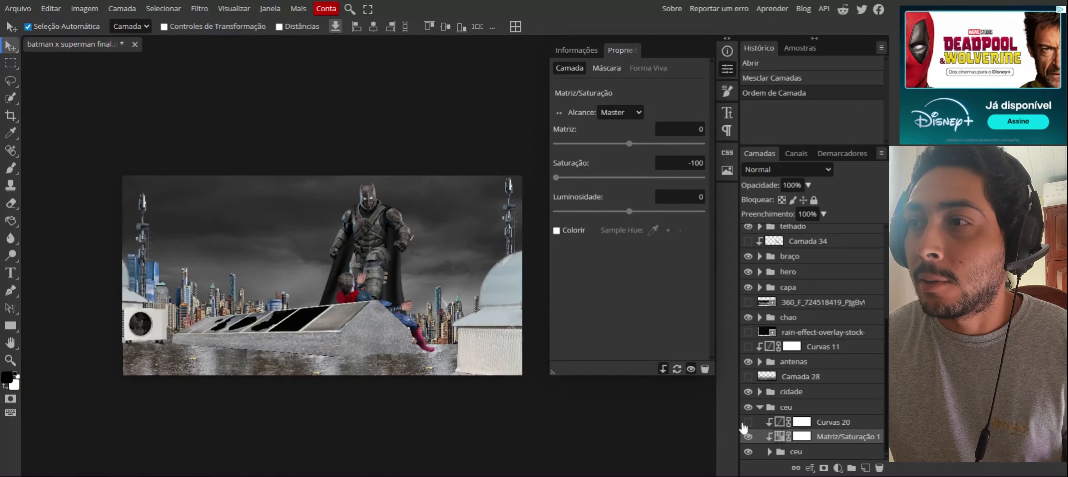
Show the Curvas 20 adjustment to darken the sky, and view its curve and the available adjustment layer types.
{"action": "left_click", "coordinate": [747, 422]}
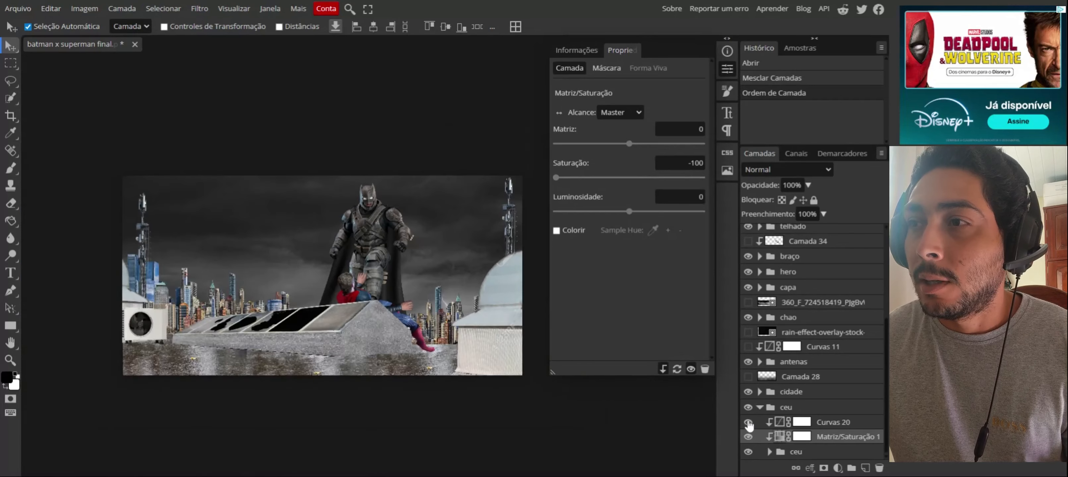
{"action": "left_click", "coordinate": [780, 426]}
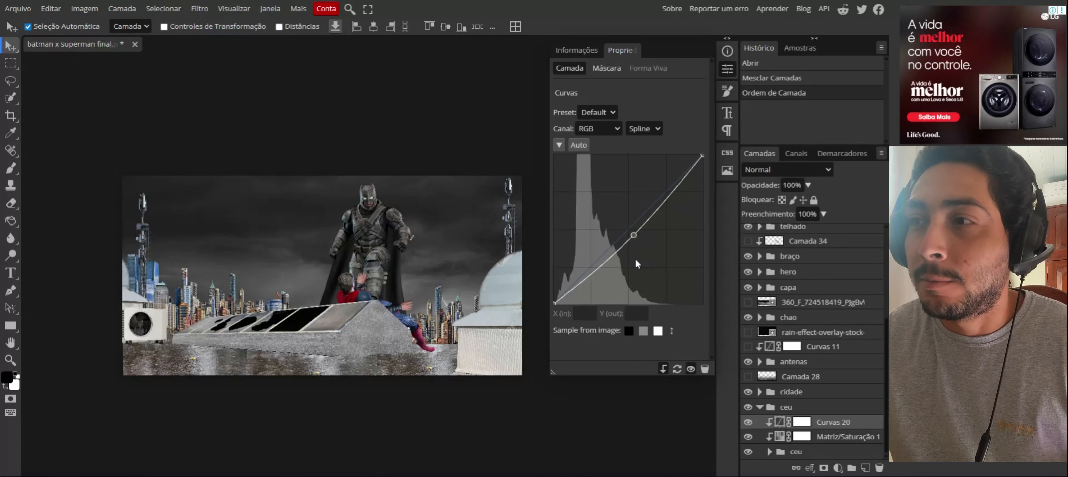
{"action": "left_click", "coordinate": [838, 467]}
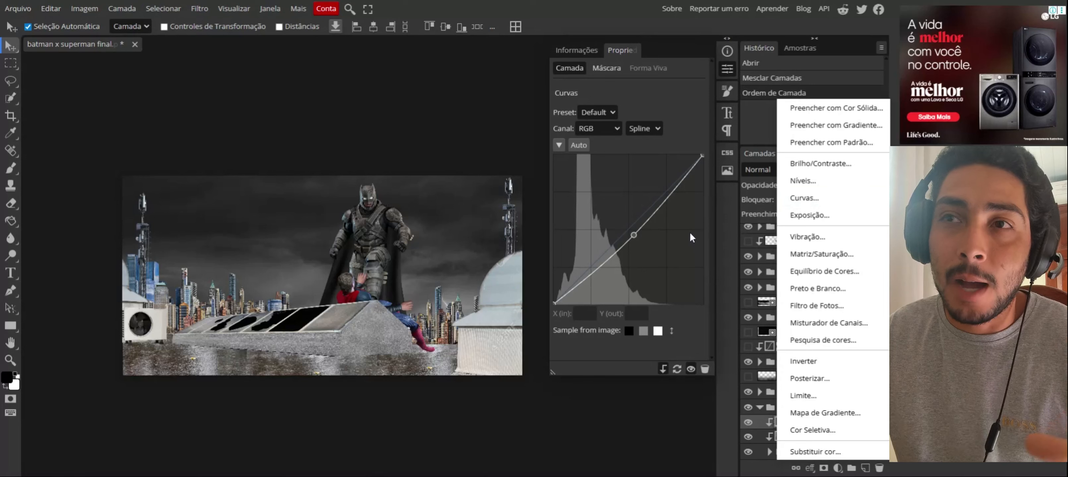
{"action": "left_click", "coordinate": [730, 73]}
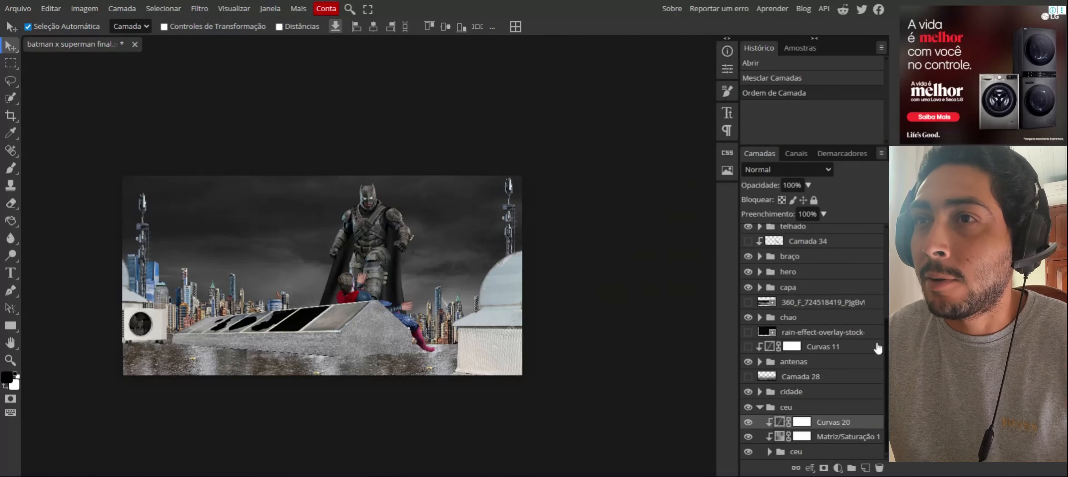
Compare the sky with and without the Curvas 20 adjustment and collapse the ceu group.
{"action": "left_click", "coordinate": [749, 421]}
{"action": "left_click", "coordinate": [749, 422]}
{"action": "left_click", "coordinate": [759, 407]}
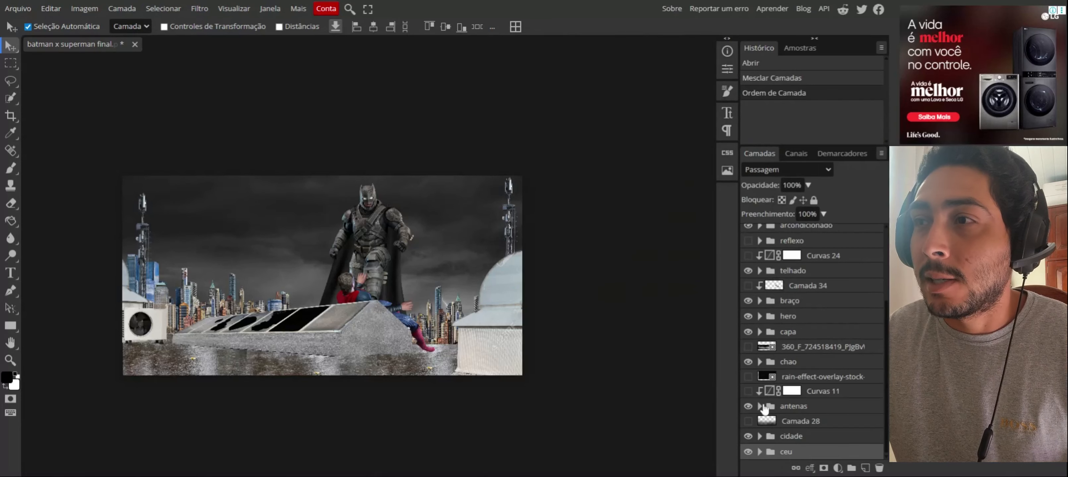
Show Curvas 4 in the cidade group and Curvas 11 above antenas to darken the city and antennas, leaving cidade collapsed.
{"action": "left_click", "coordinate": [760, 436]}
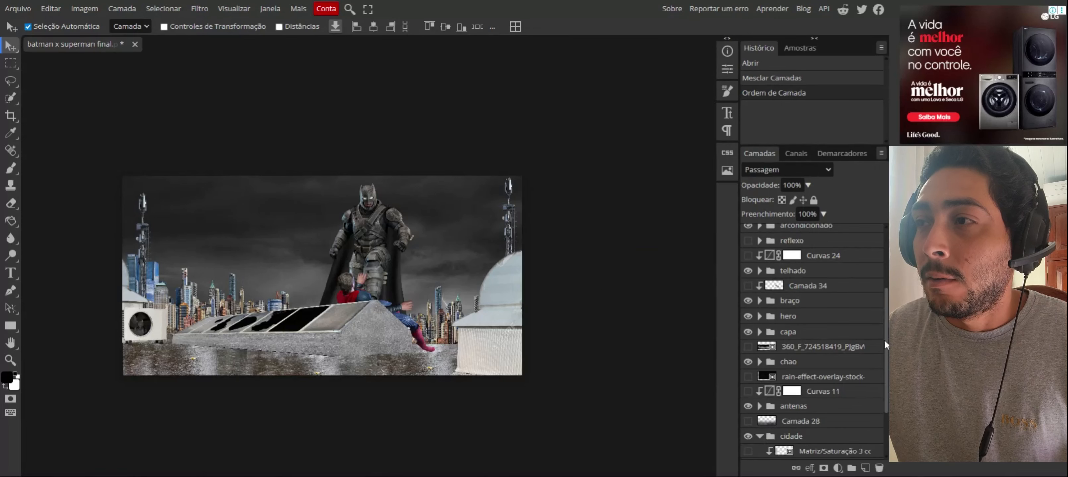
{"action": "scroll", "coordinate": [884, 339], "scroll_direction": "down", "scroll_amount": 3}
{"action": "left_click", "coordinate": [746, 422]}
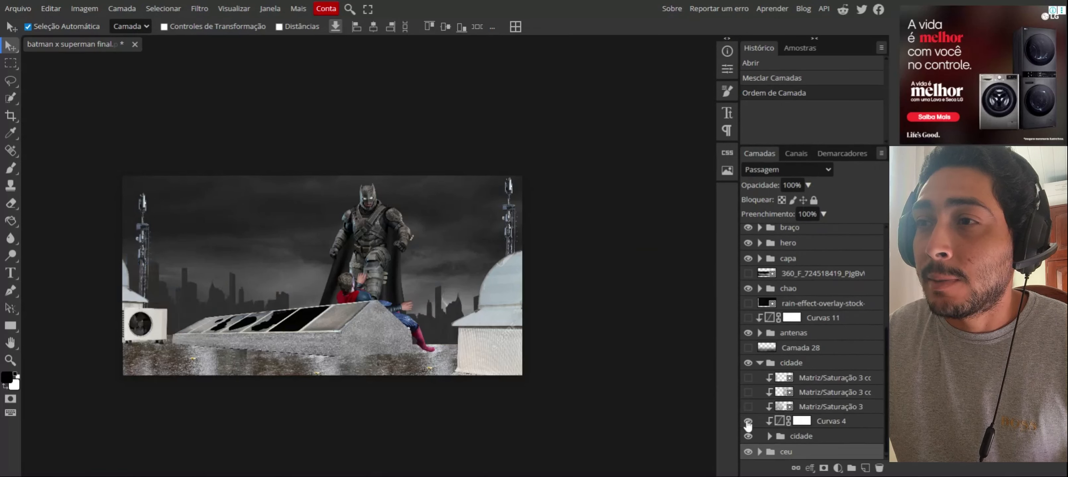
{"action": "left_click", "coordinate": [823, 426]}
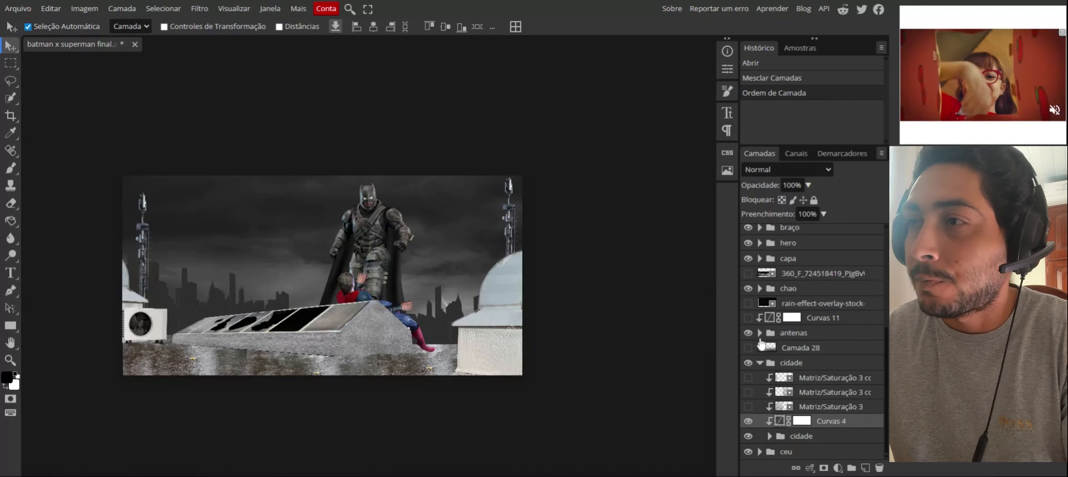
{"action": "left_click", "coordinate": [747, 318]}
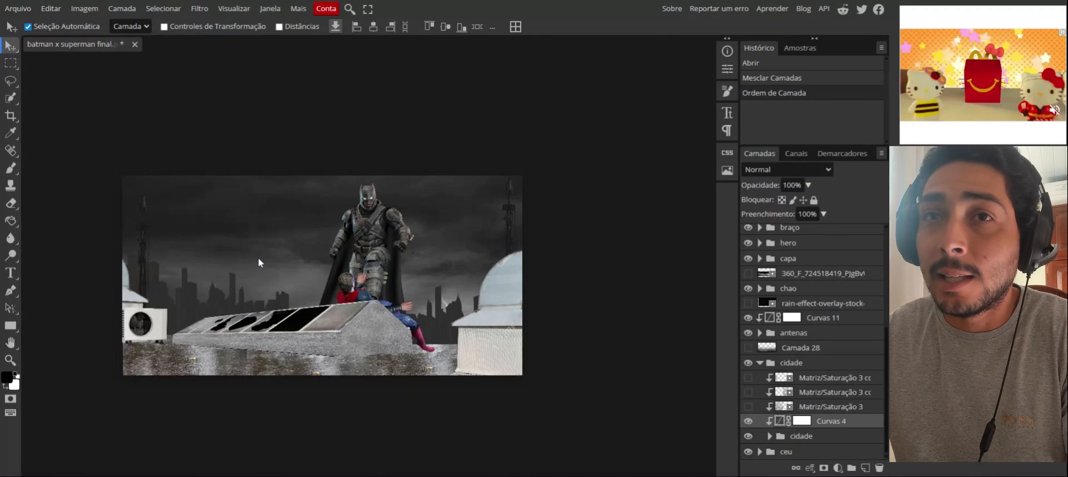
{"action": "left_click", "coordinate": [761, 363]}
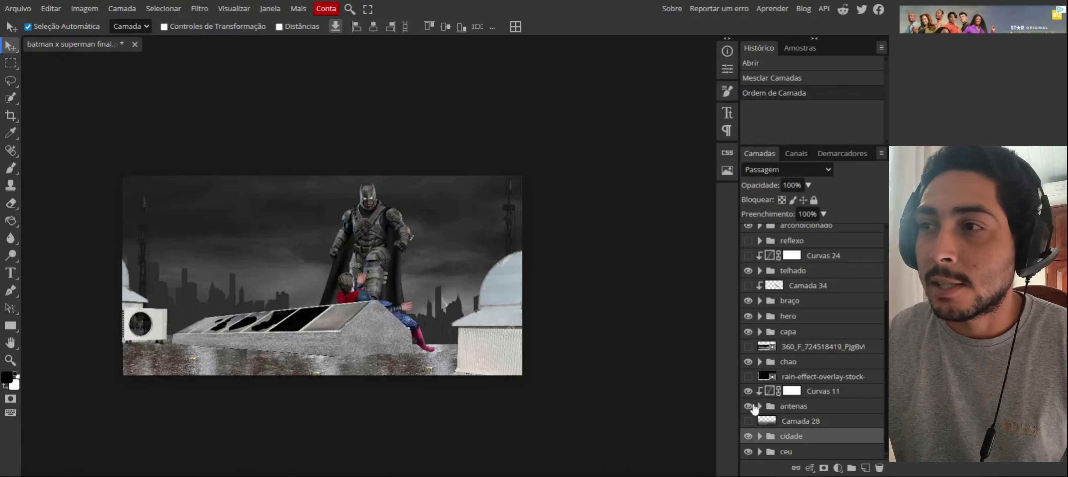
Show Curvas 17 and Matriz/Saturação 2 in the chao group to darken and desaturate the floor, and look inside the capa group.
{"action": "left_click", "coordinate": [759, 362]}
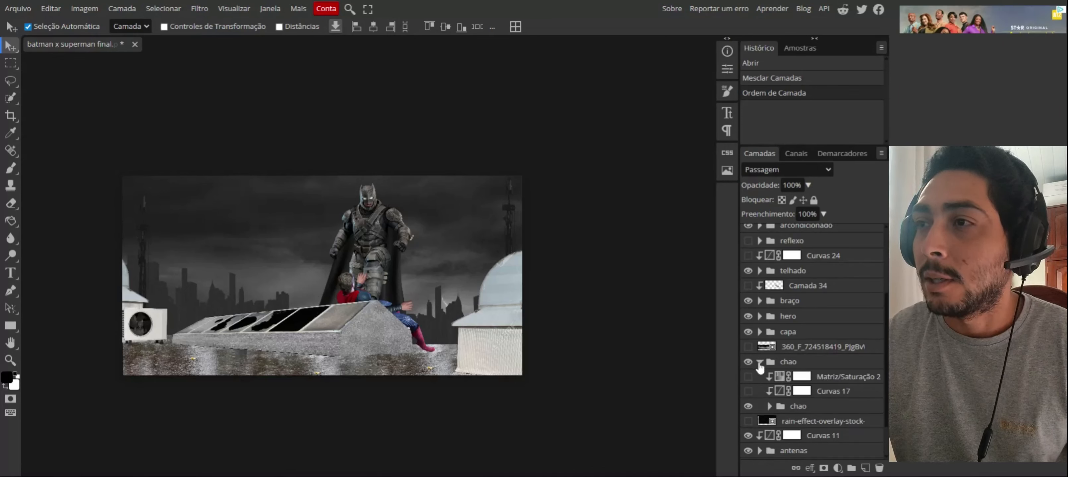
{"action": "left_click", "coordinate": [748, 391]}
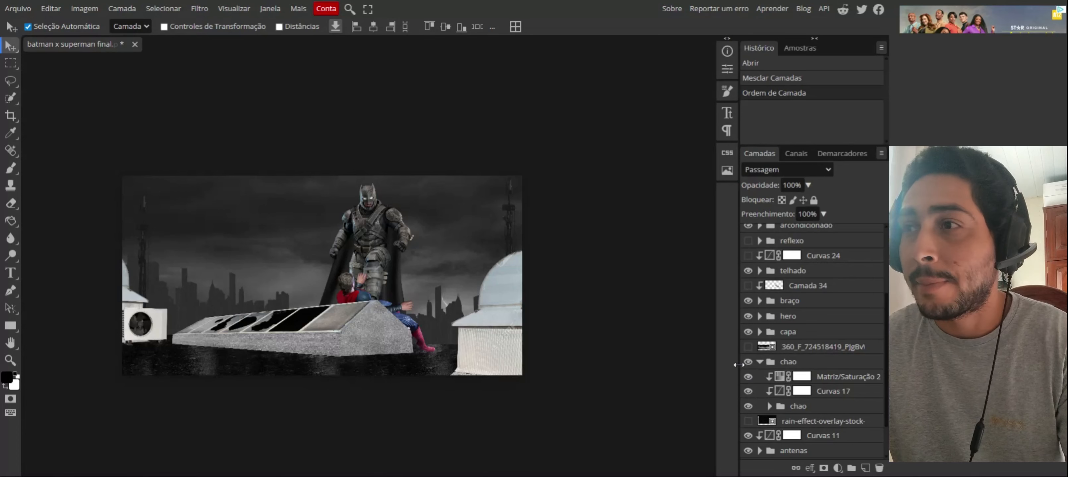
{"action": "left_click", "coordinate": [758, 362]}
{"action": "left_click", "coordinate": [759, 332]}
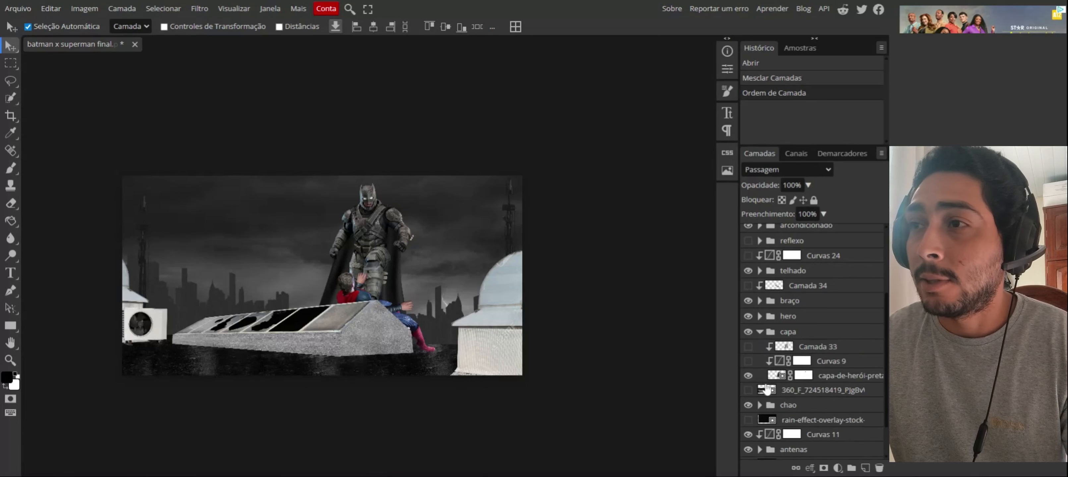
{"action": "left_click", "coordinate": [759, 331]}
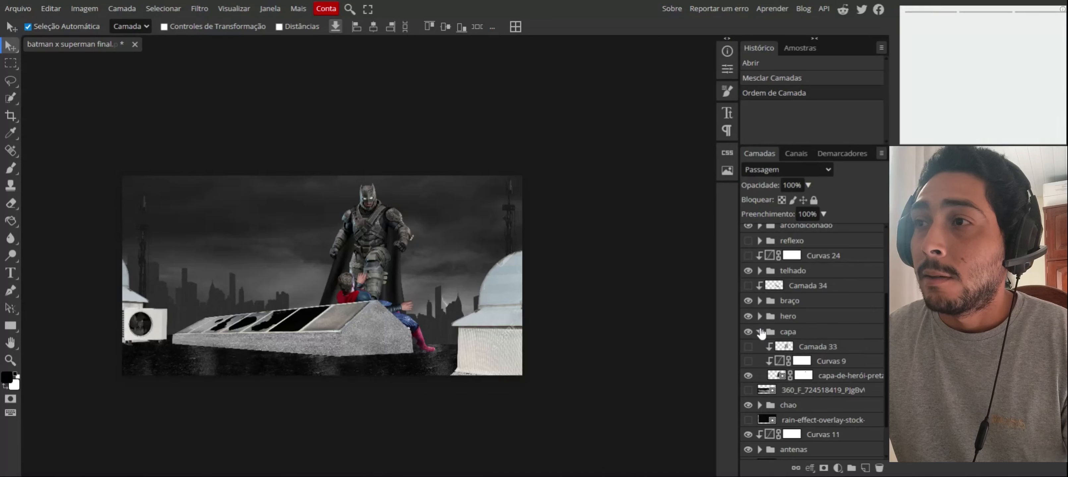
Show Curvas 24 above telhado and Curvas 16, 15 and 10 inside it to darken the roof, leaving the group collapsed.
{"action": "left_click", "coordinate": [748, 256]}
{"action": "left_click", "coordinate": [759, 270]}
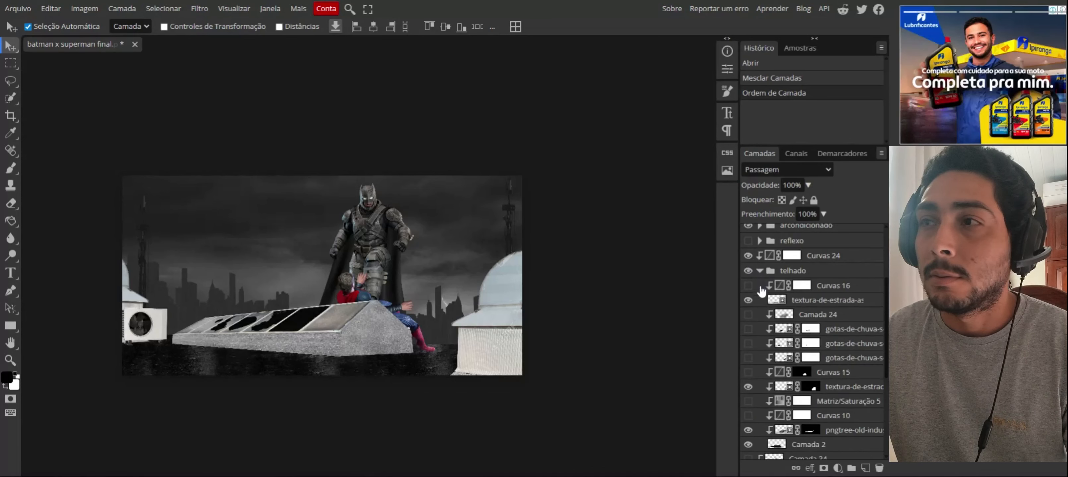
{"action": "left_click", "coordinate": [748, 285]}
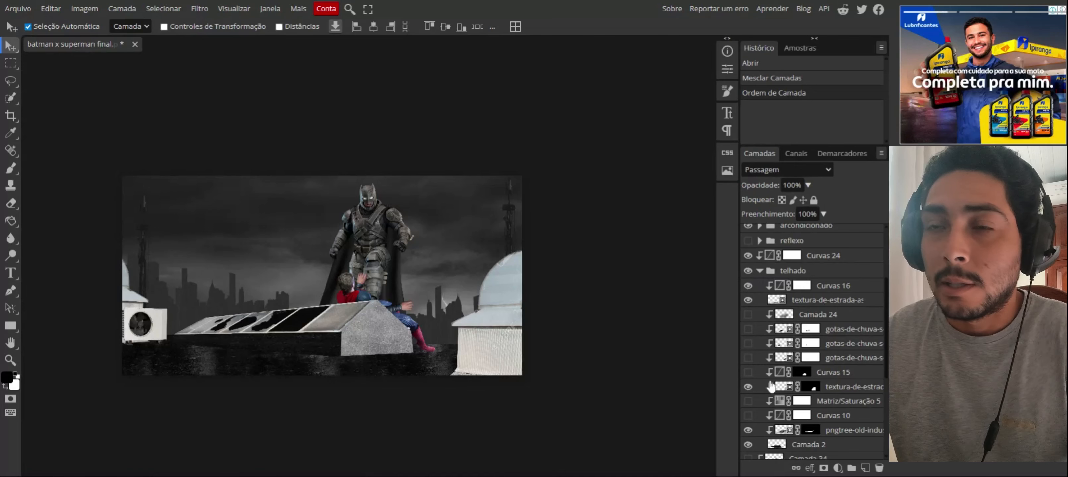
{"action": "left_click", "coordinate": [748, 373]}
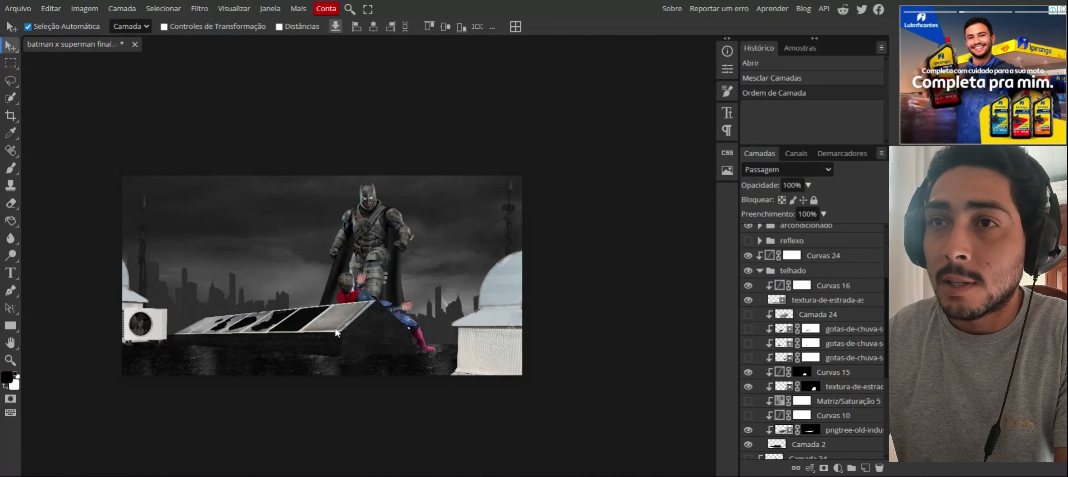
{"action": "left_click", "coordinate": [748, 415]}
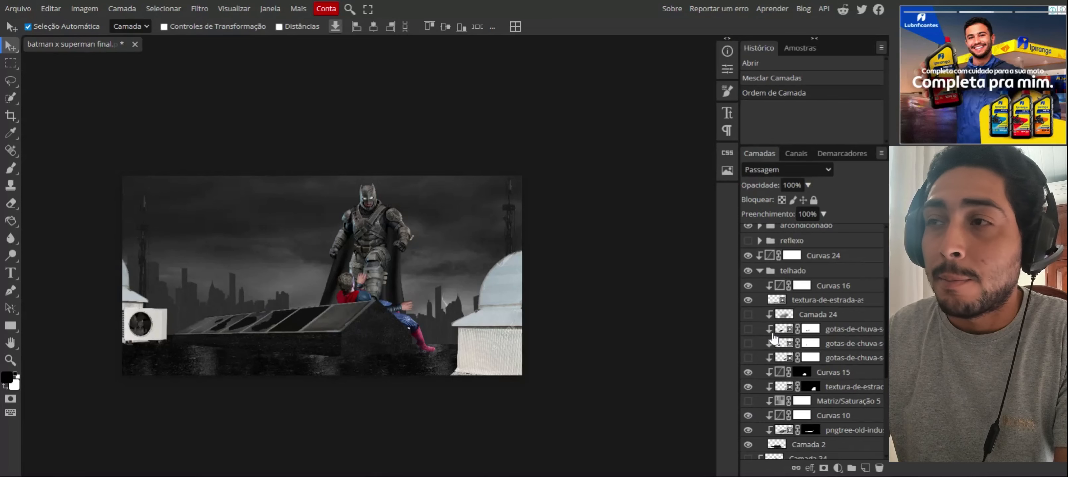
{"action": "left_click", "coordinate": [760, 271]}
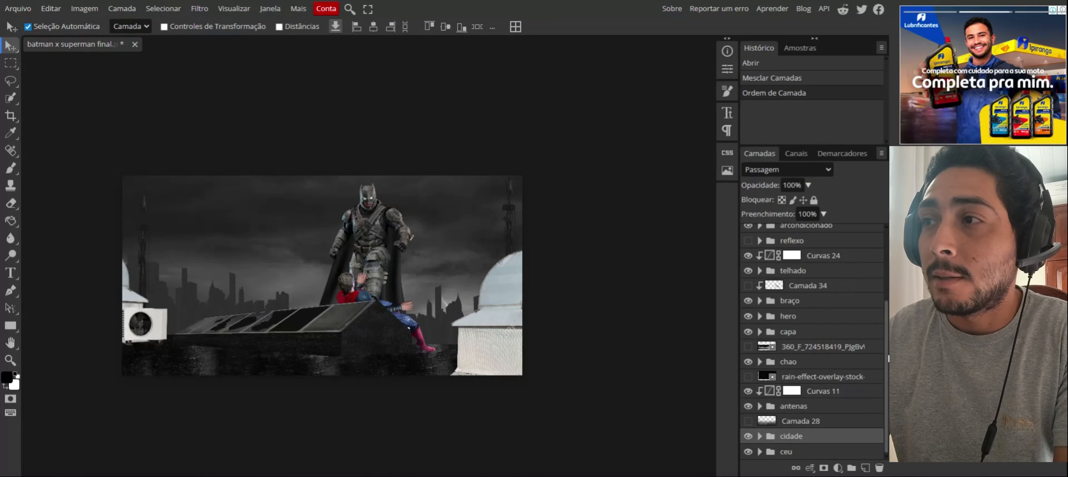
Show Curvas 14, Matriz/Saturação 4 and Curvas 13 in the arcondicionado group to darken the air conditioner and domes, leaving it collapsed.
{"action": "scroll", "coordinate": [871, 348], "scroll_direction": "up", "scroll_amount": 3}
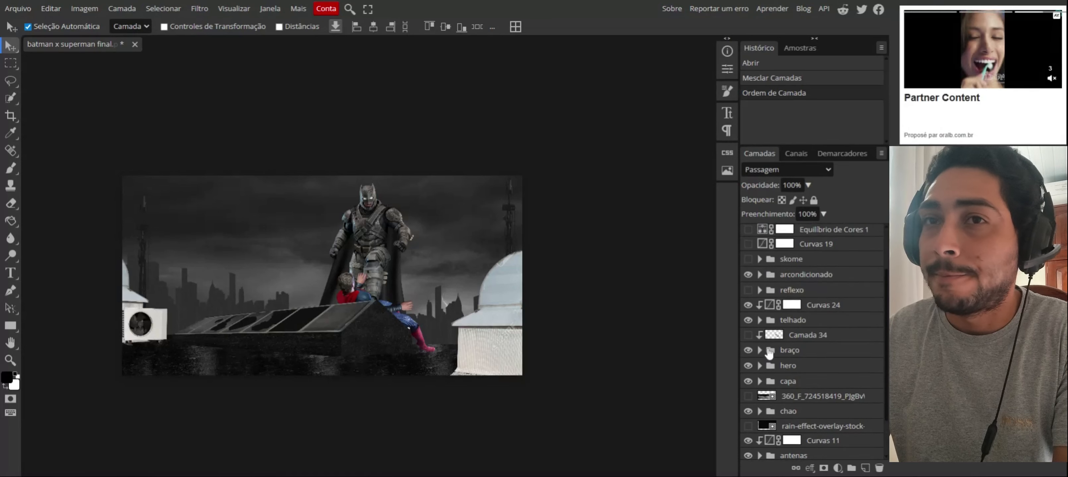
{"action": "left_click", "coordinate": [507, 339]}
{"action": "left_click", "coordinate": [748, 319]}
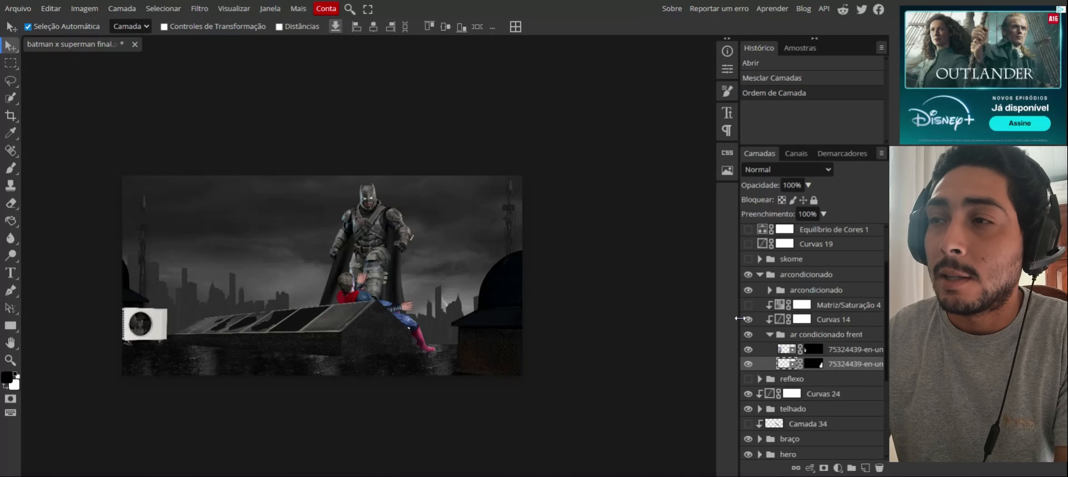
{"action": "left_click", "coordinate": [748, 305]}
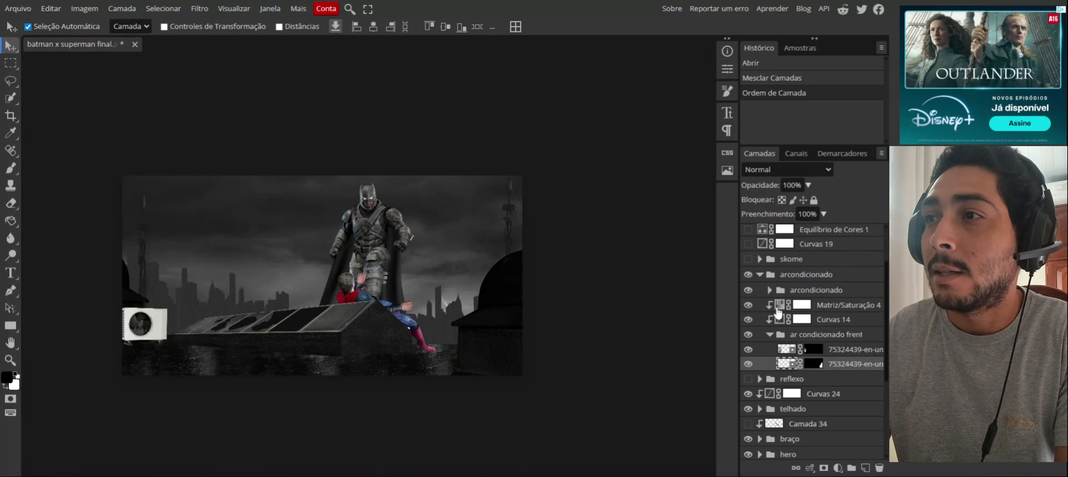
{"action": "left_click", "coordinate": [770, 291]}
{"action": "left_click", "coordinate": [747, 305]}
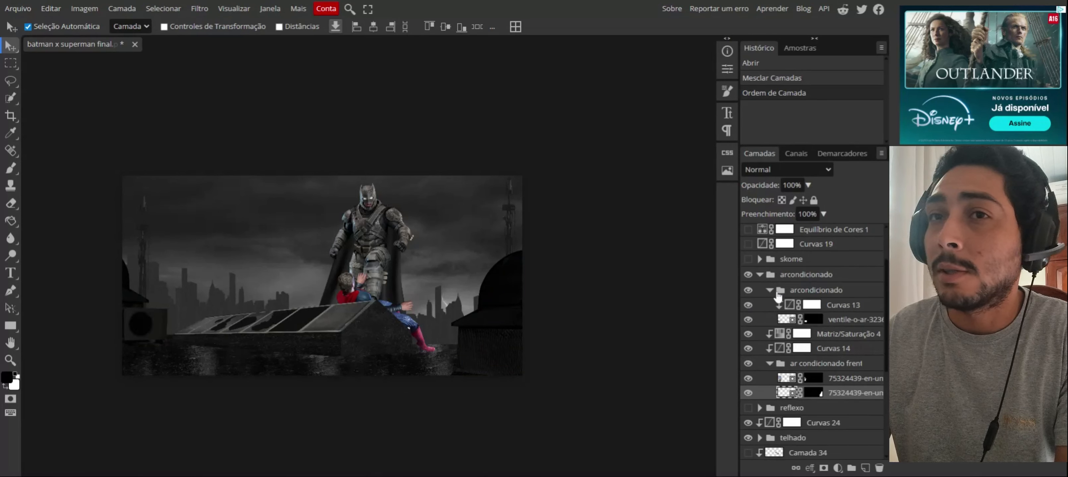
{"action": "left_click", "coordinate": [770, 290]}
{"action": "left_click", "coordinate": [760, 274]}
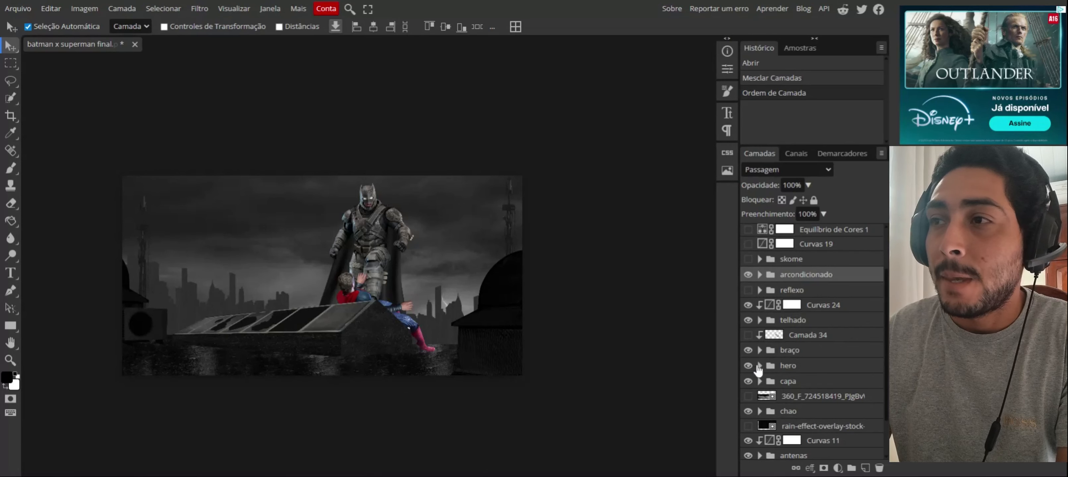
Show Curvas 6 in the hero group and Curvas 21 with its copy in braço to darken the characters, leaving both groups collapsed.
{"action": "left_click", "coordinate": [760, 365]}
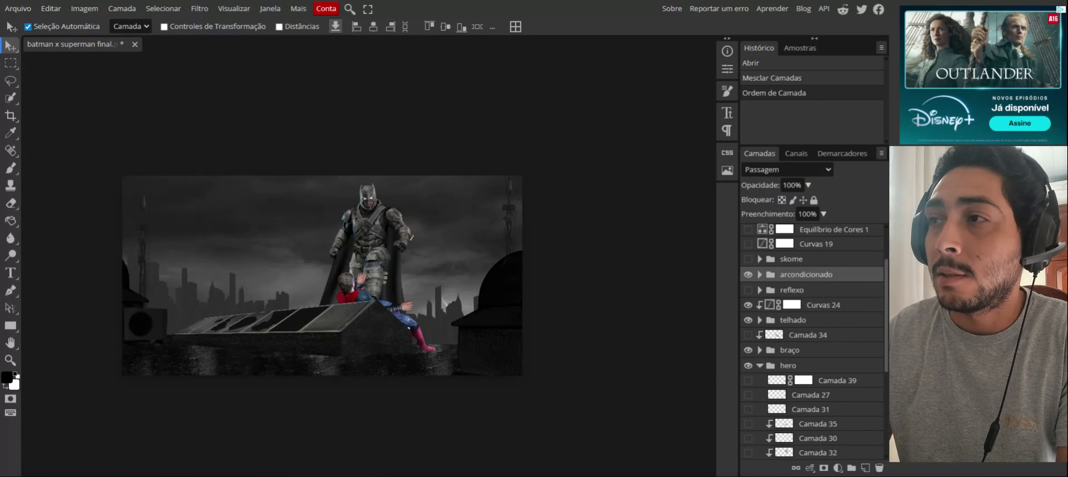
{"action": "left_click_drag", "start_coordinate": [885, 309], "coordinate": [885, 366]}
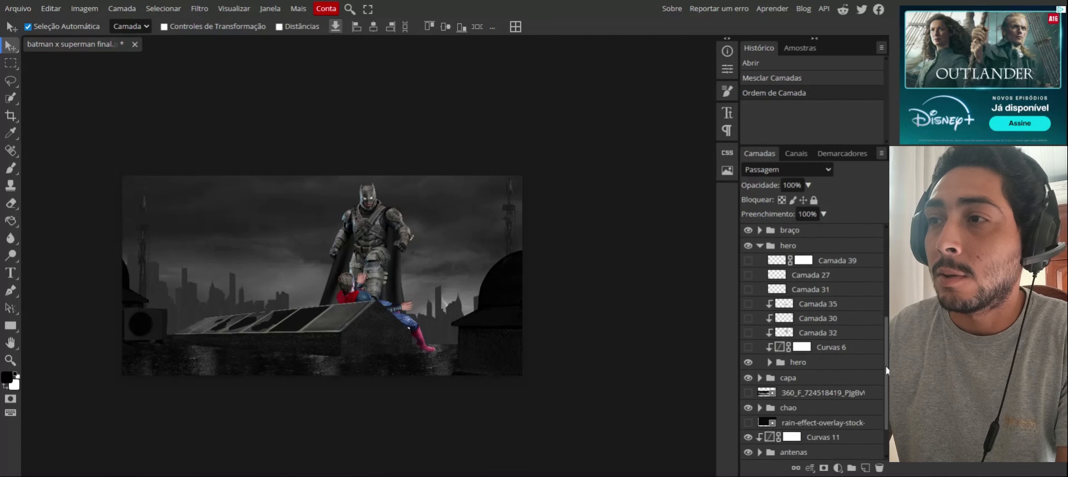
{"action": "left_click", "coordinate": [748, 348]}
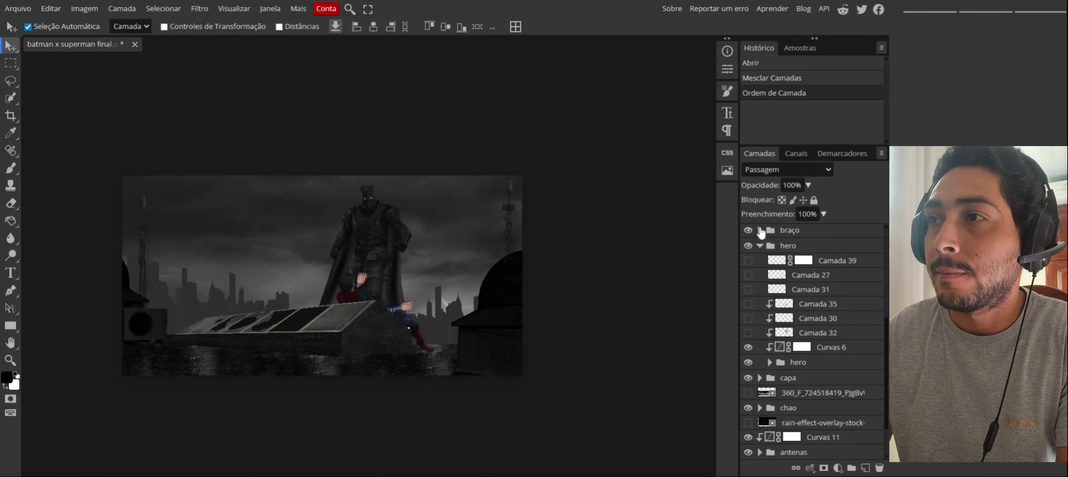
{"action": "left_click", "coordinate": [760, 230]}
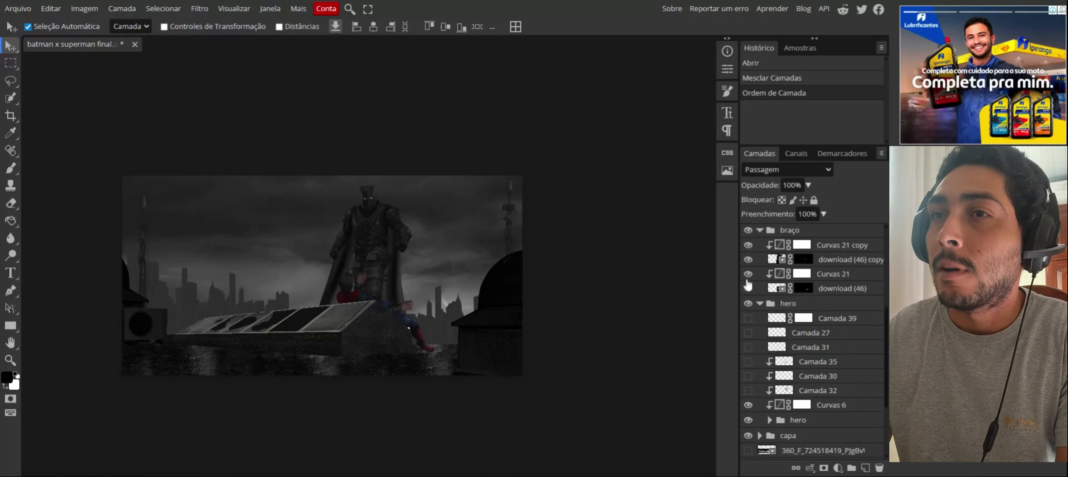
{"action": "left_click", "coordinate": [760, 231]}
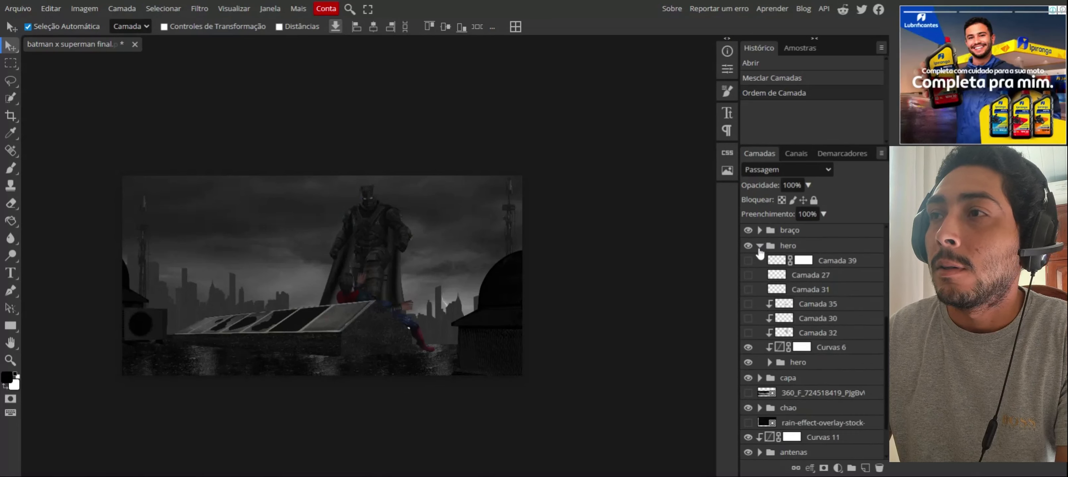
{"action": "left_click", "coordinate": [759, 245]}
{"action": "scroll", "coordinate": [818, 326], "scroll_direction": "up", "scroll_amount": 2}
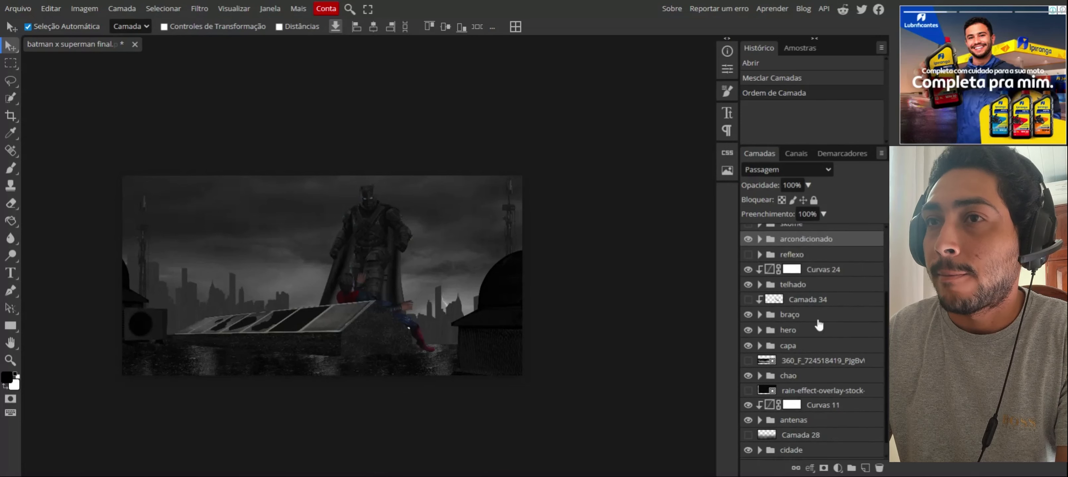
{"action": "key", "text": "ctrl+plus"}
{"action": "key", "text": "ctrl+minus"}
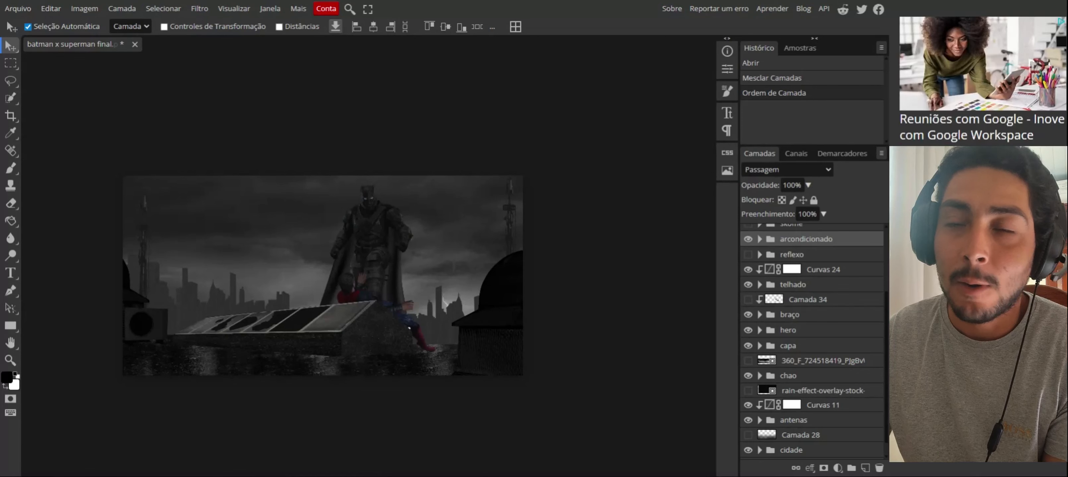
Show Matriz/Saturação 3 and its two copies in the cidade group to light the buildings, collapse the group, and show Camada 28.
{"action": "scroll", "coordinate": [789, 367], "scroll_direction": "down", "scroll_amount": 1}
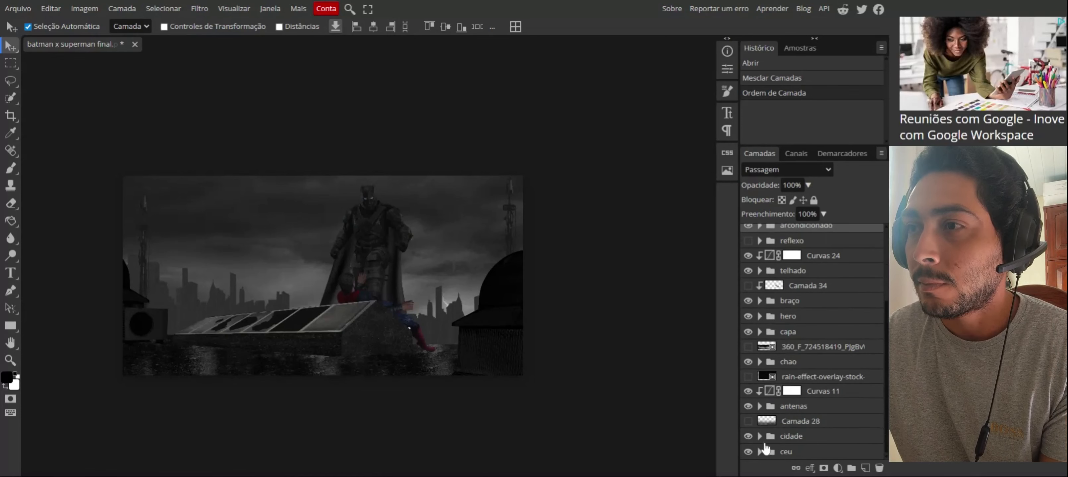
{"action": "left_click", "coordinate": [760, 437]}
{"action": "scroll", "coordinate": [762, 439], "scroll_direction": "down", "scroll_amount": 4}
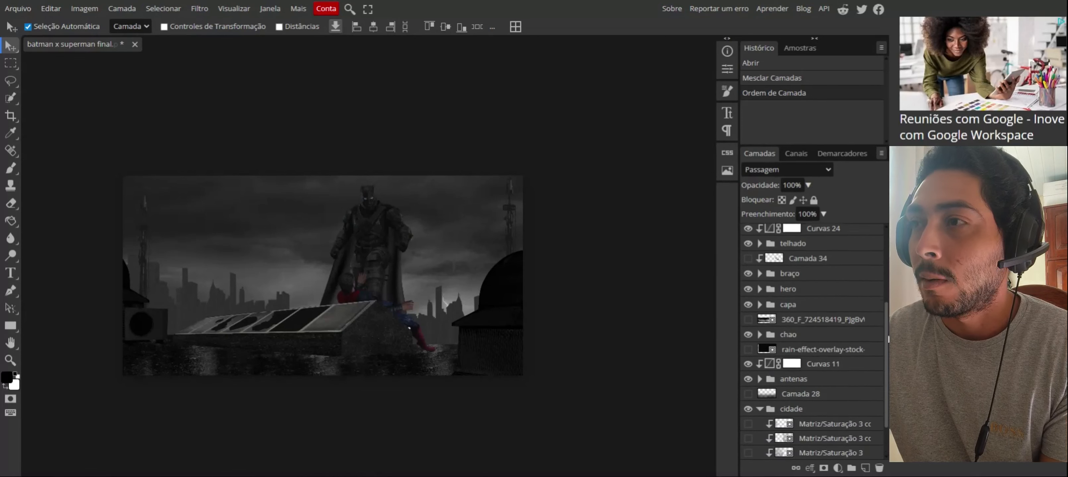
{"action": "left_click", "coordinate": [748, 407]}
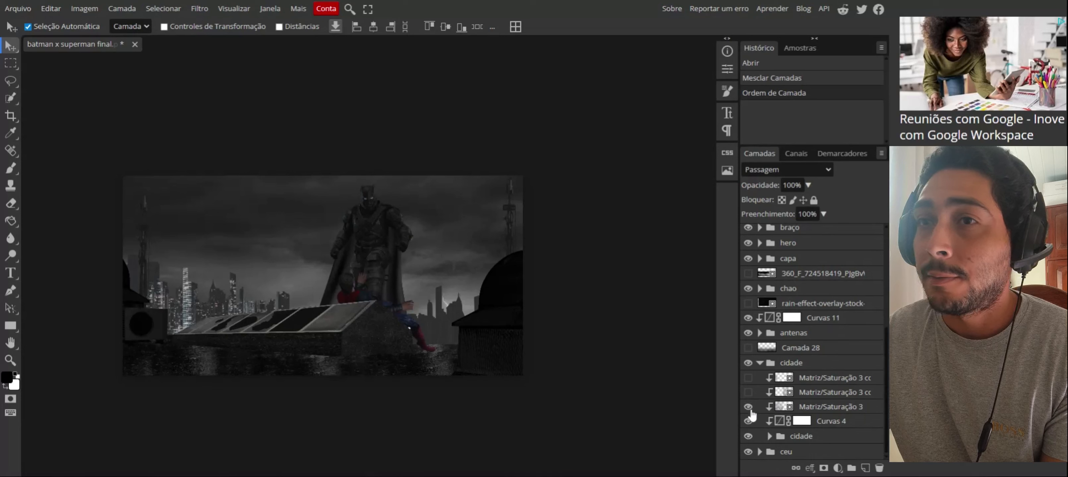
{"action": "left_click", "coordinate": [748, 391]}
{"action": "left_click", "coordinate": [748, 377]}
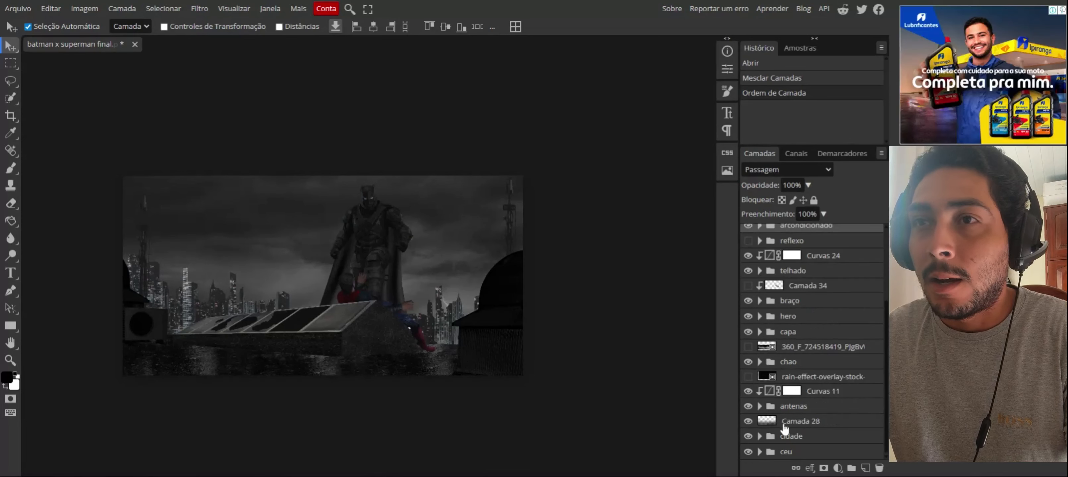
Compare the city with and without Camada 28, leaving it visible, and look inside the antenas group.
{"action": "left_click", "coordinate": [790, 423]}
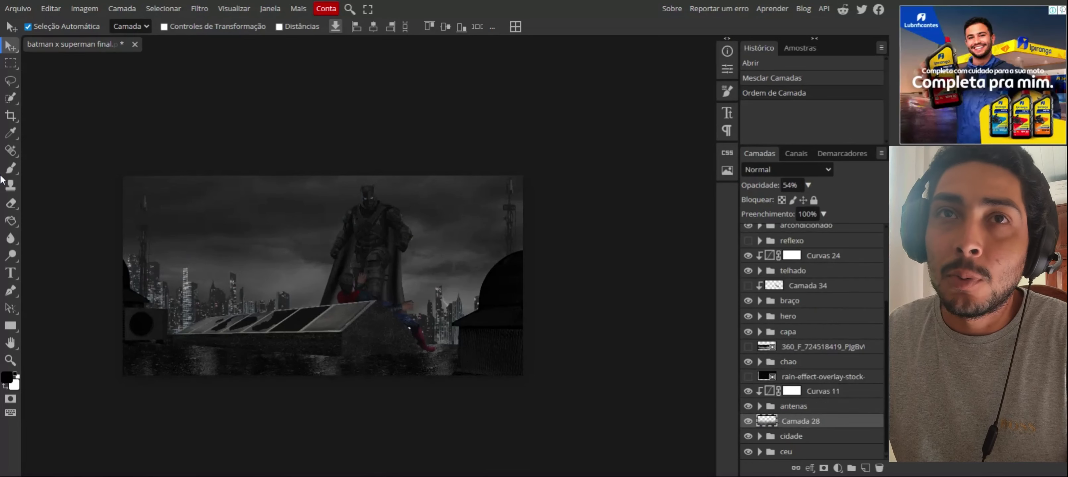
{"action": "left_click", "coordinate": [748, 421]}
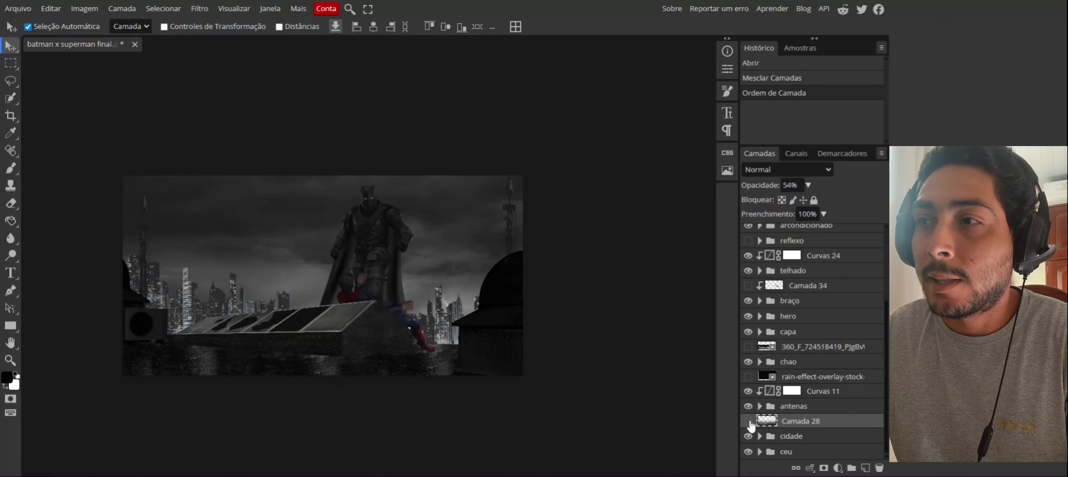
{"action": "left_click", "coordinate": [748, 421]}
{"action": "left_click", "coordinate": [748, 422]}
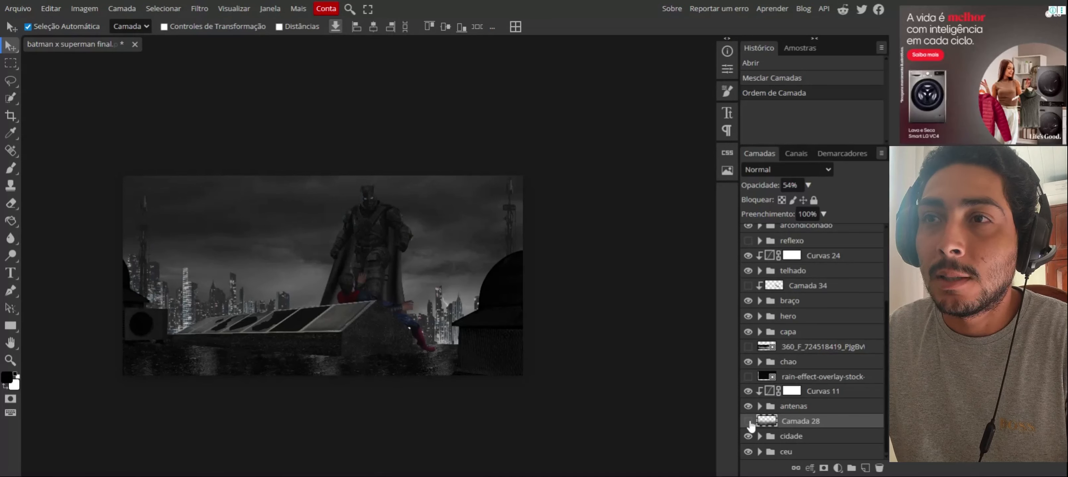
{"action": "left_click", "coordinate": [748, 421]}
{"action": "left_click", "coordinate": [761, 406]}
{"action": "left_click", "coordinate": [760, 406]}
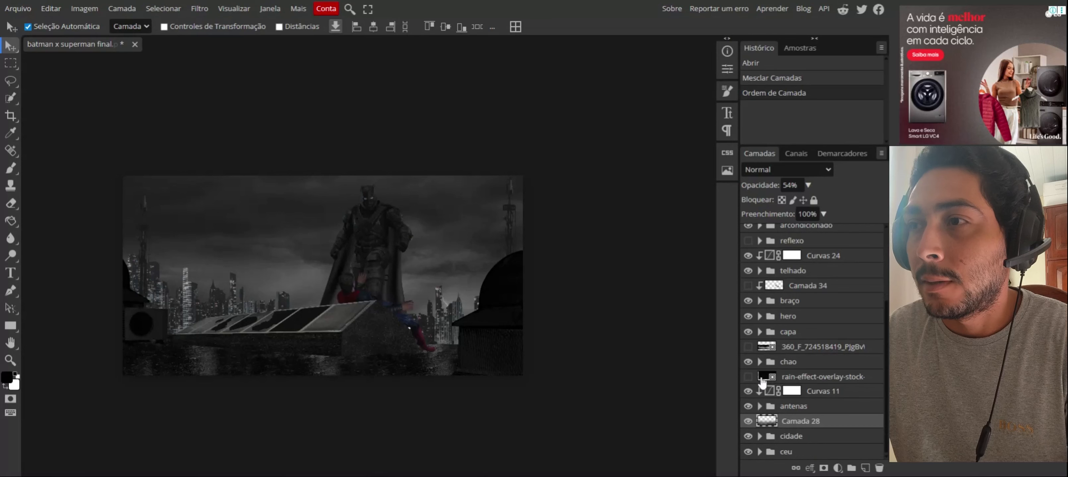
Show Curvas 32 and Curvas 31 in the nested chao group to darken the floor pieces, leaving both chao groups collapsed.
{"action": "left_click", "coordinate": [759, 362]}
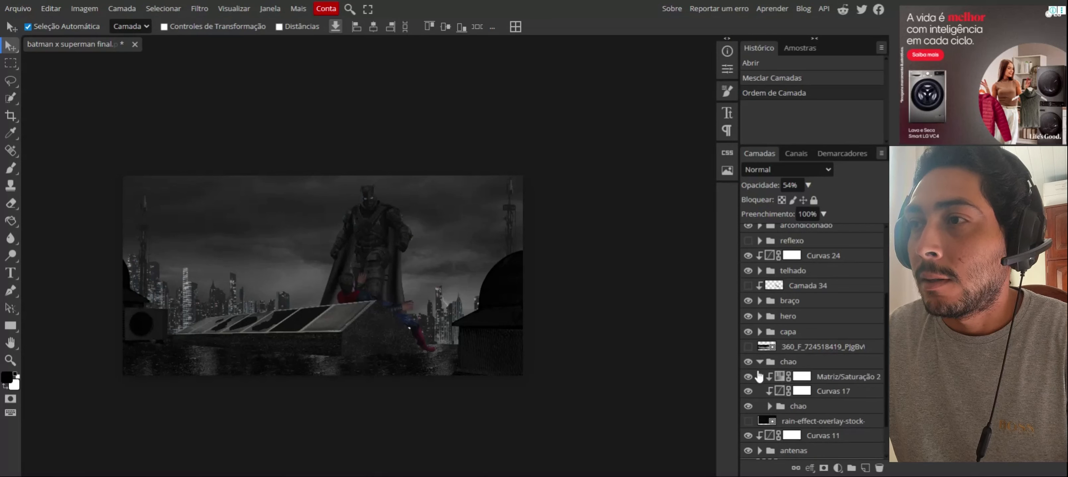
{"action": "left_click", "coordinate": [769, 406]}
{"action": "scroll", "coordinate": [885, 353], "scroll_direction": "down", "scroll_amount": 3}
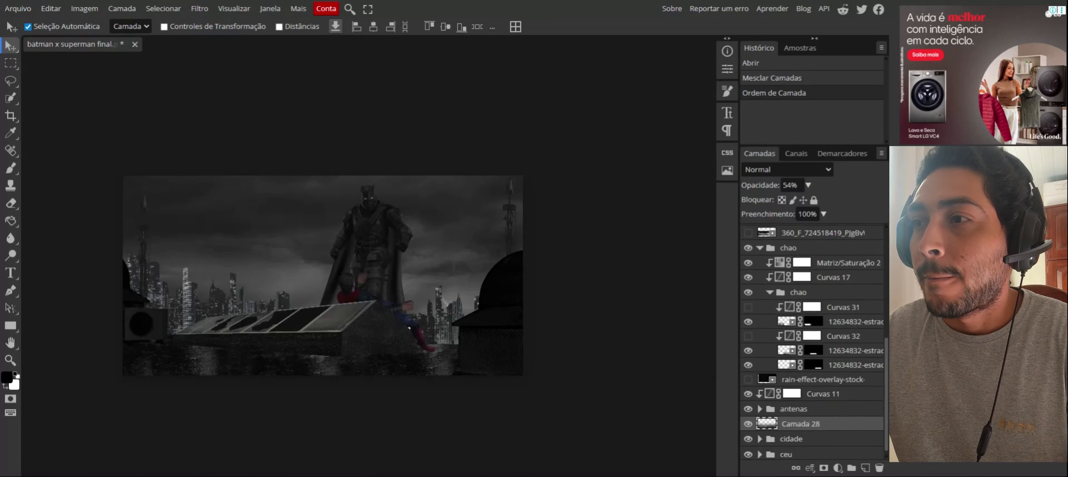
{"action": "left_click", "coordinate": [747, 336]}
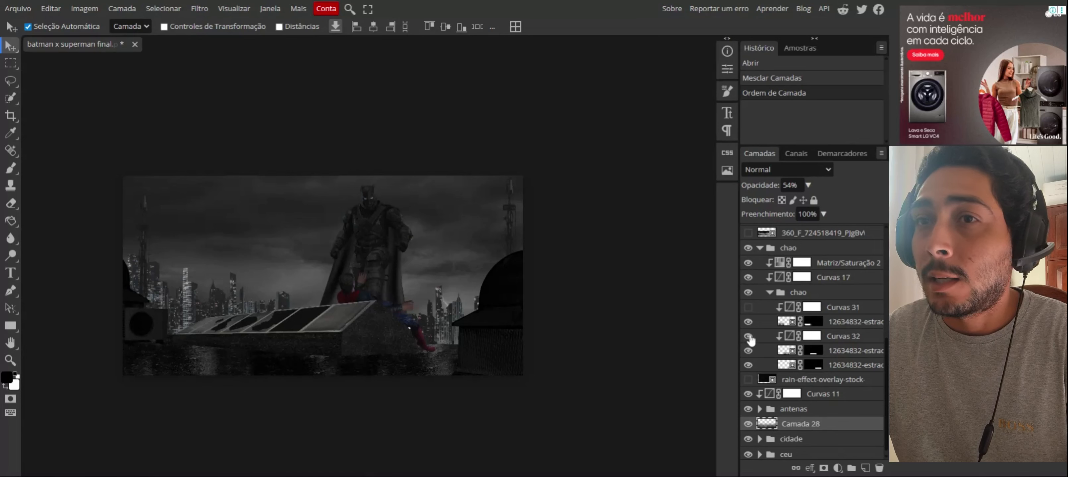
{"action": "left_click", "coordinate": [747, 307]}
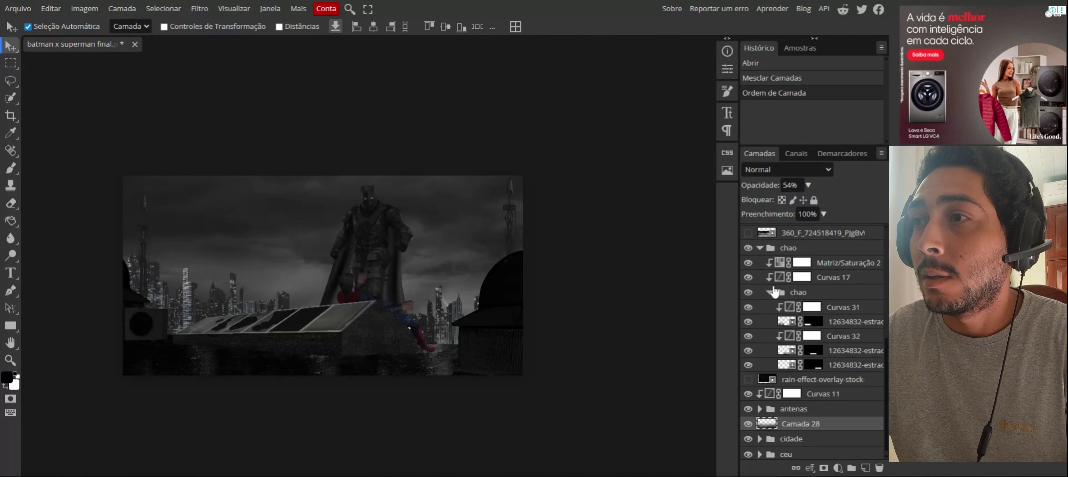
{"action": "left_click", "coordinate": [771, 292]}
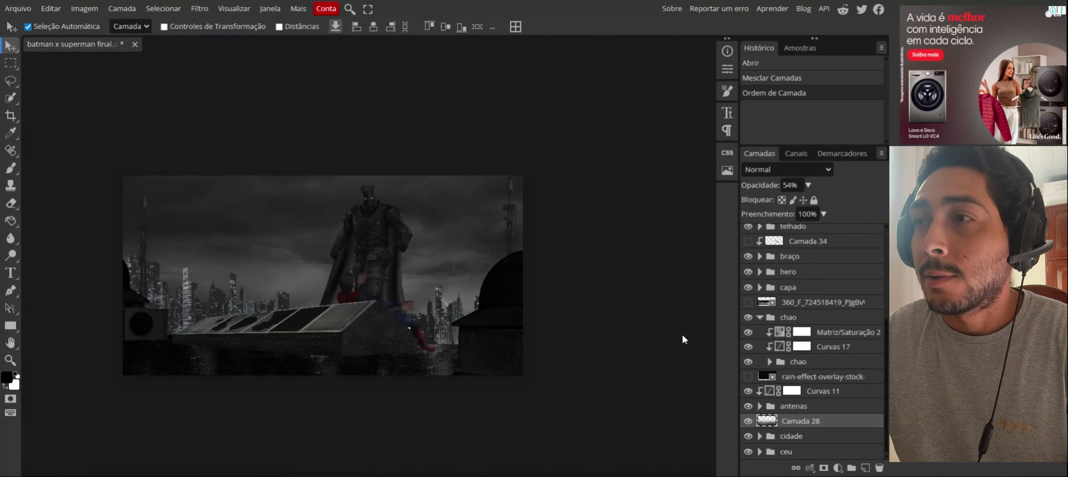
{"action": "left_click", "coordinate": [761, 318]}
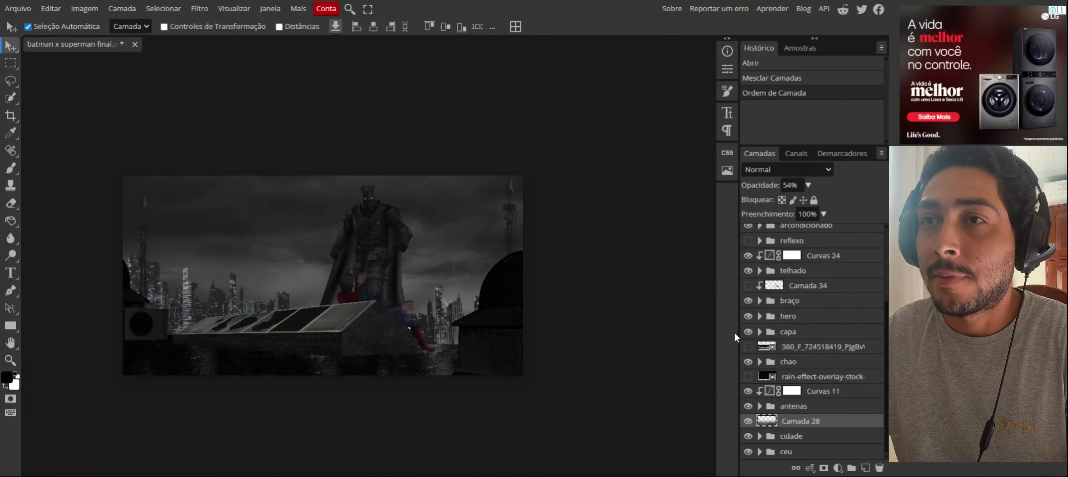
Look inside the chao group, show the shadow layer Camada 33 in the capa group, and leave both groups collapsed.
{"action": "left_click", "coordinate": [760, 362]}
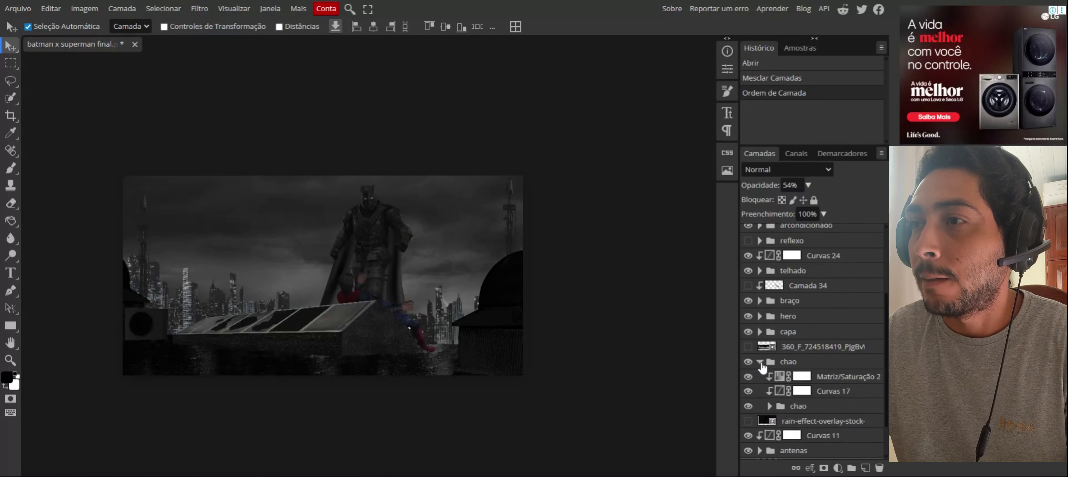
{"action": "left_click", "coordinate": [761, 363]}
{"action": "left_click", "coordinate": [760, 332]}
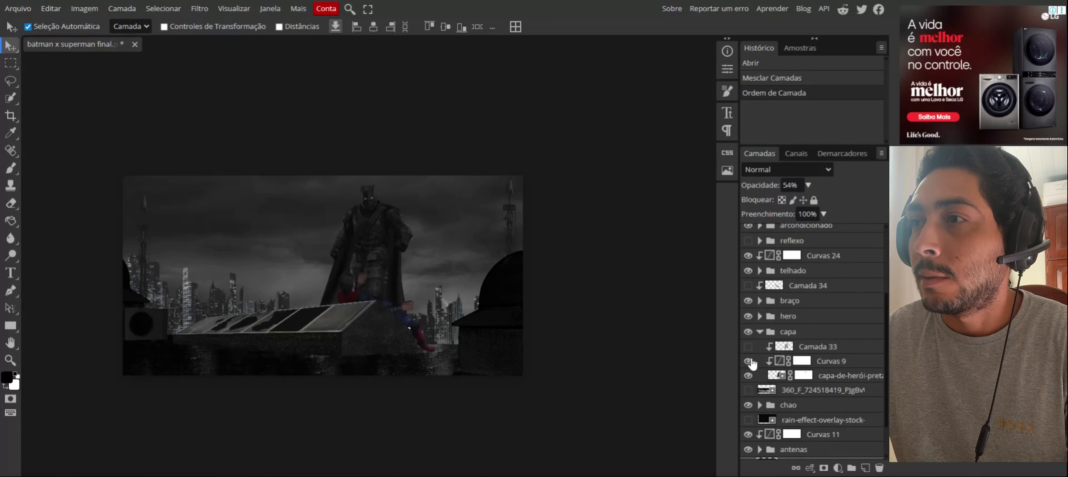
{"action": "left_click", "coordinate": [747, 346]}
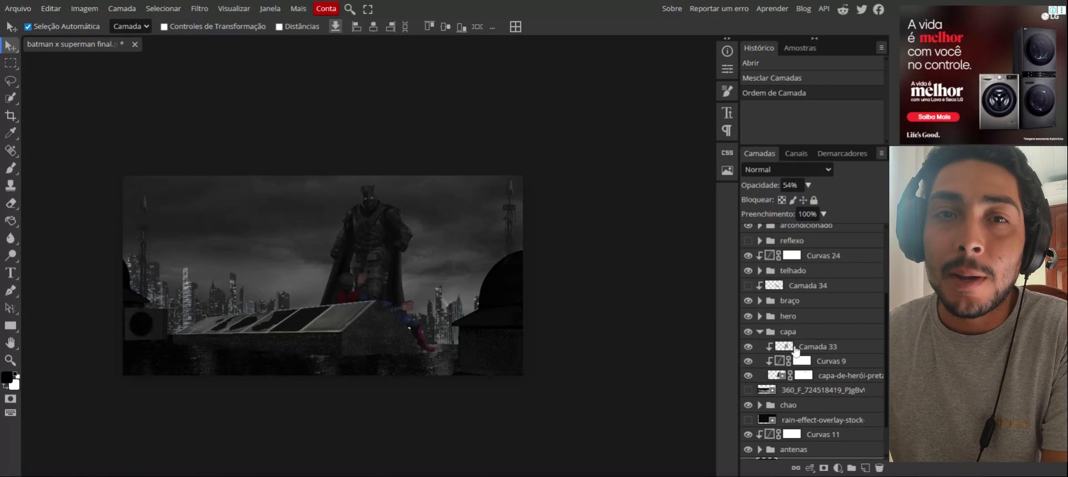
{"action": "left_click", "coordinate": [761, 331]}
Show Camada 26 and Curvas 26 in the perna batman group inside the nested hero group, plus Camada 37 above it.
{"action": "left_click", "coordinate": [760, 316]}
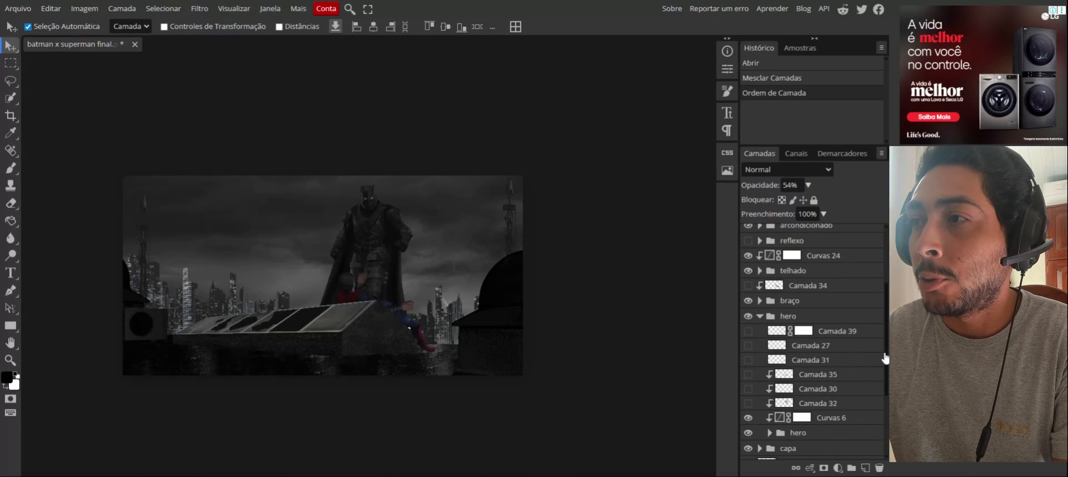
{"action": "scroll", "coordinate": [885, 350], "scroll_direction": "down", "scroll_amount": 2}
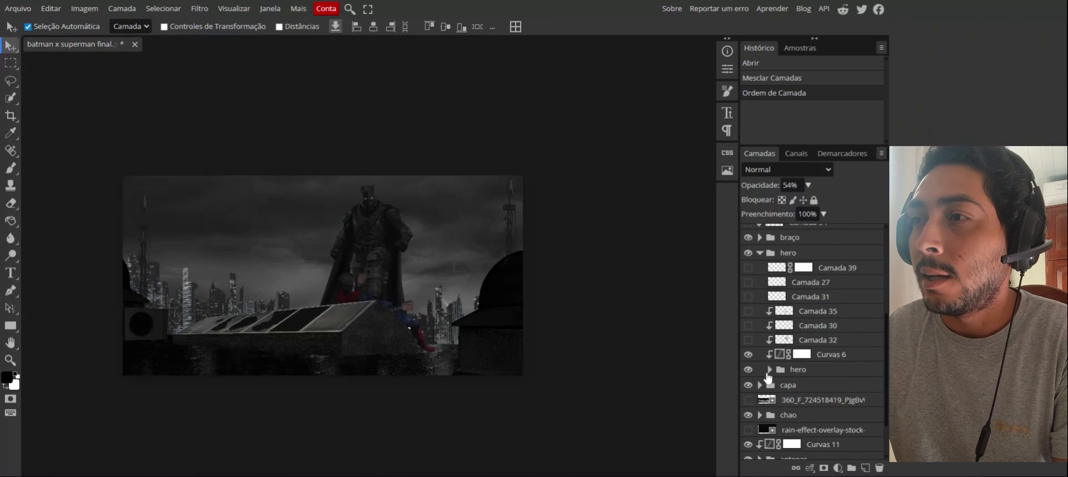
{"action": "left_click", "coordinate": [769, 369]}
{"action": "scroll", "coordinate": [886, 389], "scroll_direction": "down", "scroll_amount": 2}
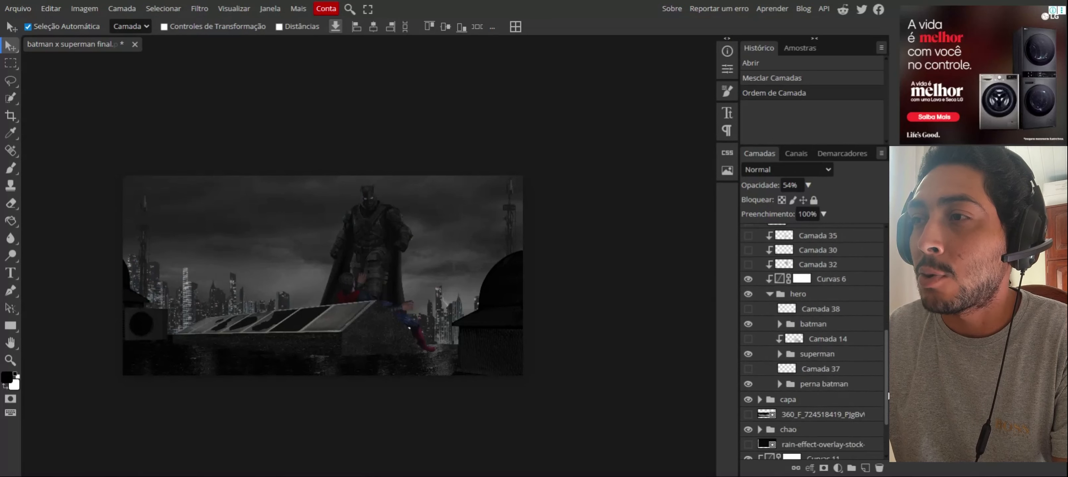
{"action": "left_click", "coordinate": [779, 384]}
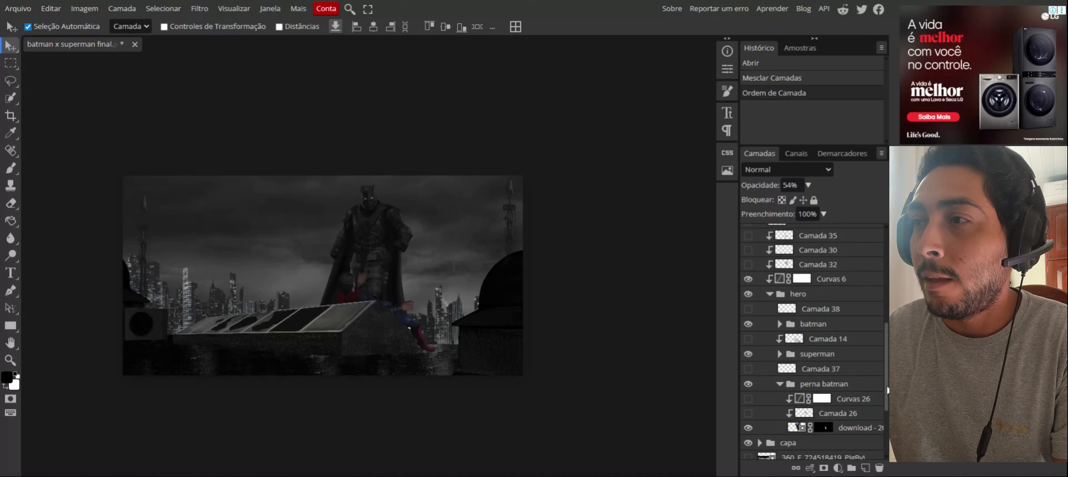
{"action": "scroll", "coordinate": [885, 389], "scroll_direction": "down", "scroll_amount": 1}
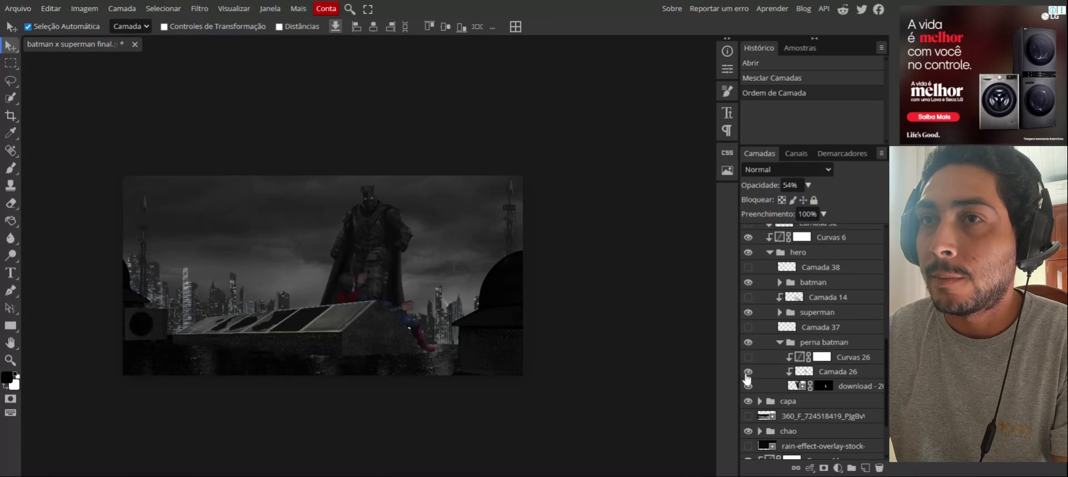
{"action": "left_click", "coordinate": [748, 358]}
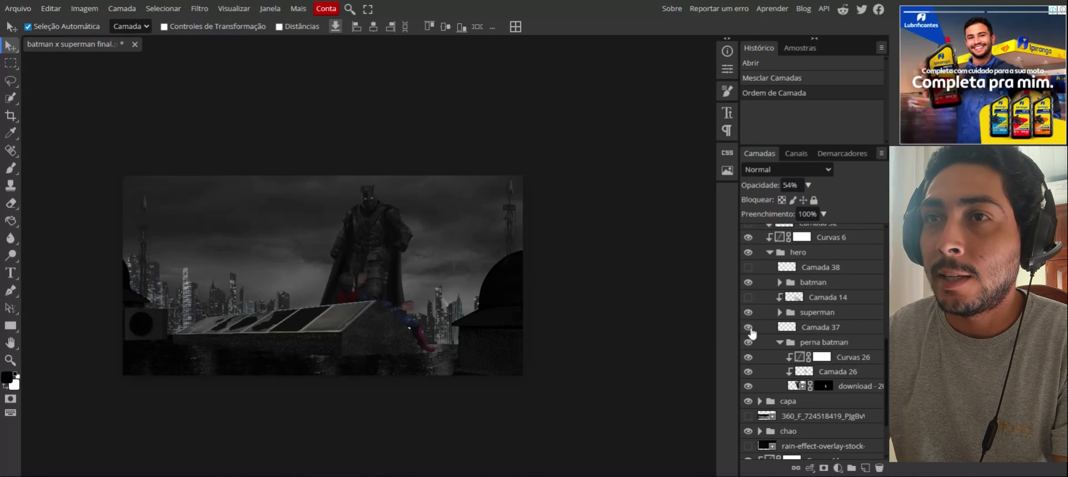
Show Camada 36 and Curvas 29 in the superman body group, Curvas 30 and Camada 14, and collapse the superman group.
{"action": "left_click", "coordinate": [779, 313]}
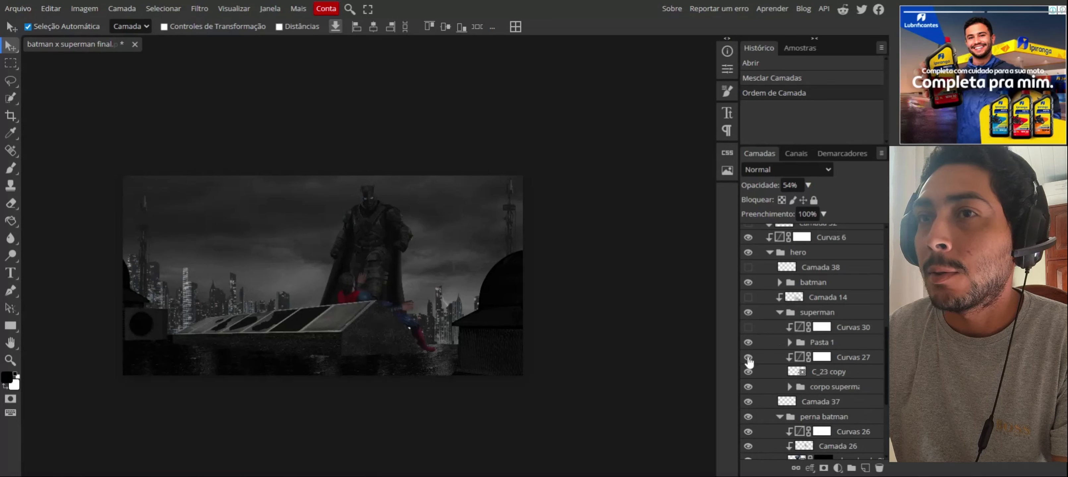
{"action": "left_click", "coordinate": [789, 387]}
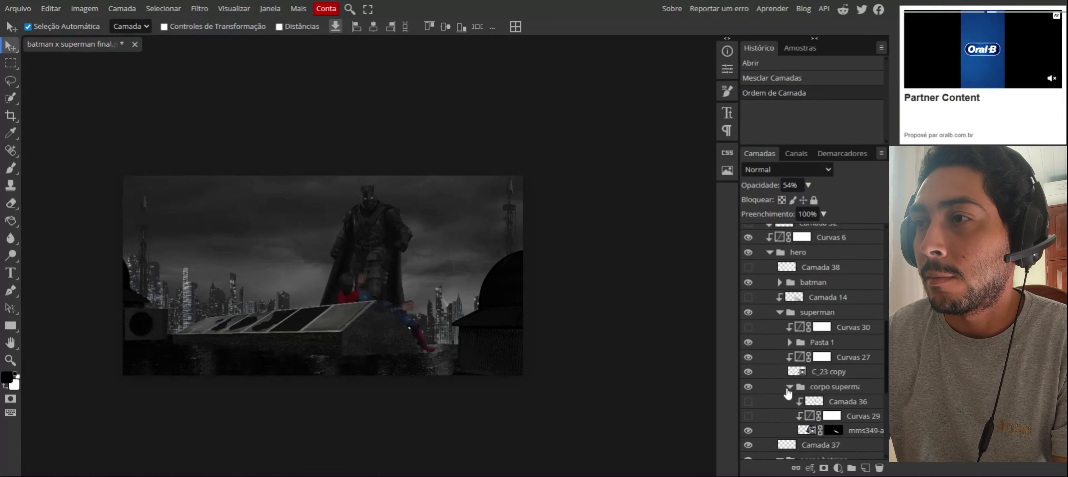
{"action": "left_click", "coordinate": [748, 402]}
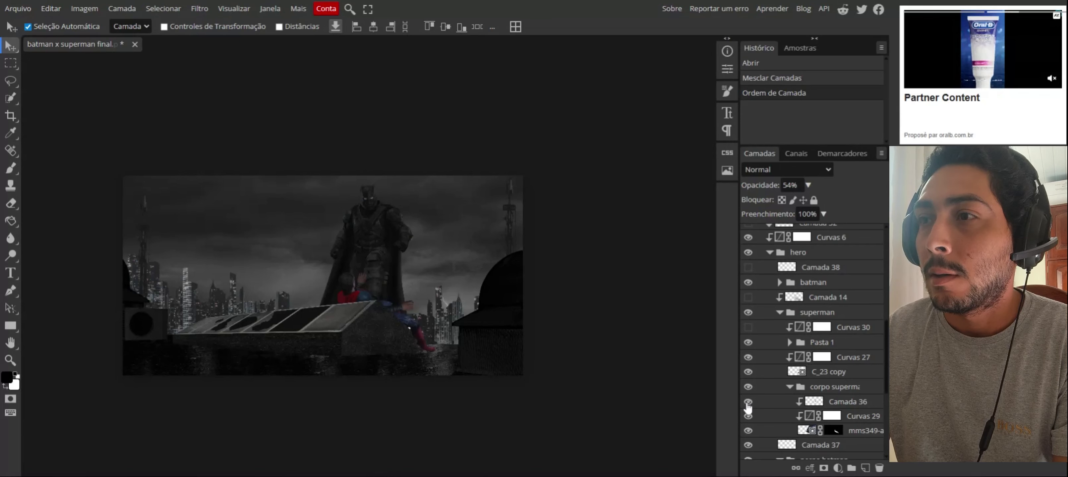
{"action": "left_click", "coordinate": [790, 388]}
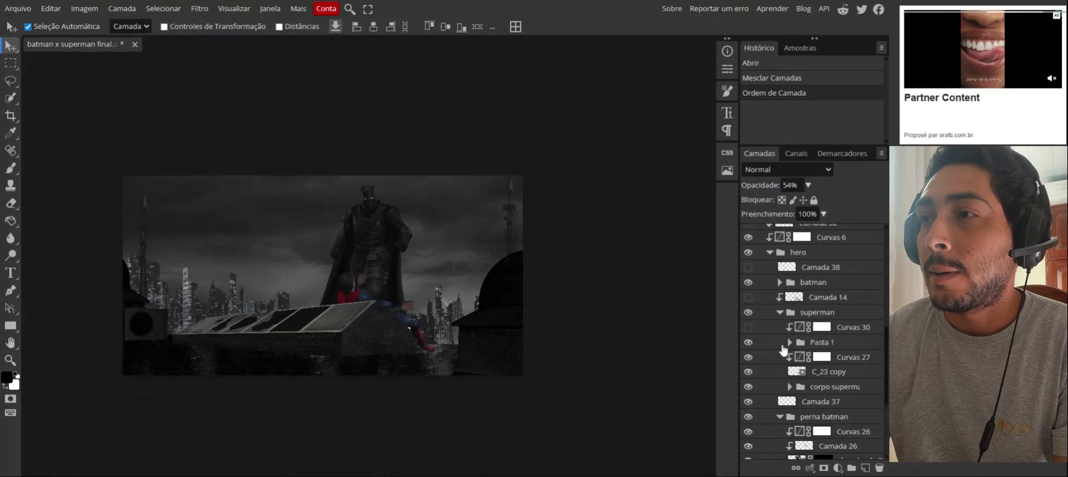
{"action": "left_click", "coordinate": [747, 328]}
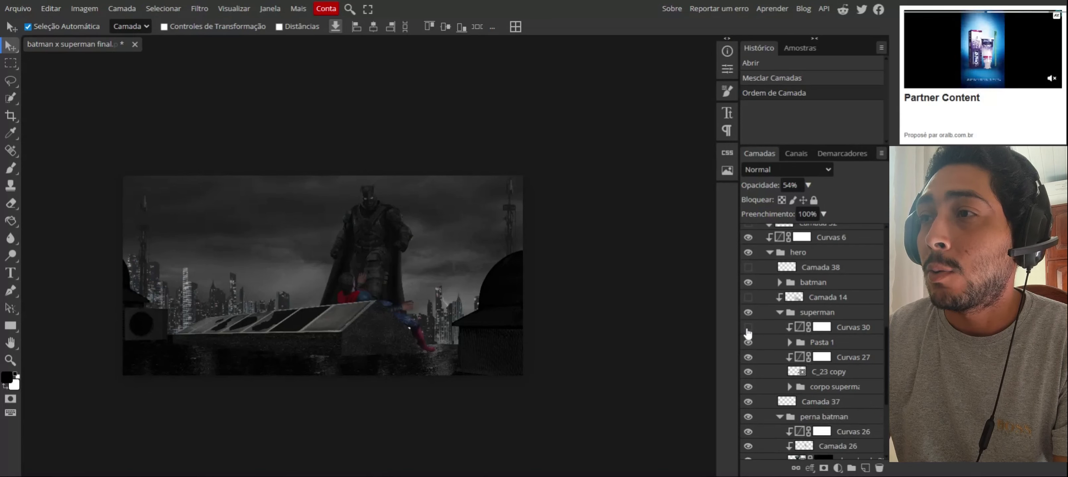
{"action": "left_click", "coordinate": [790, 344]}
{"action": "left_click", "coordinate": [790, 344]}
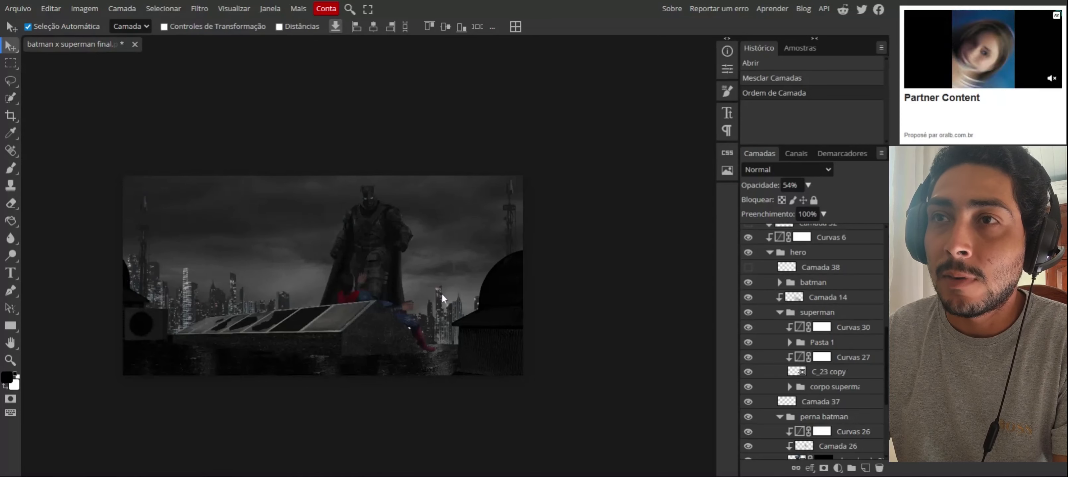
{"action": "left_click", "coordinate": [778, 314]}
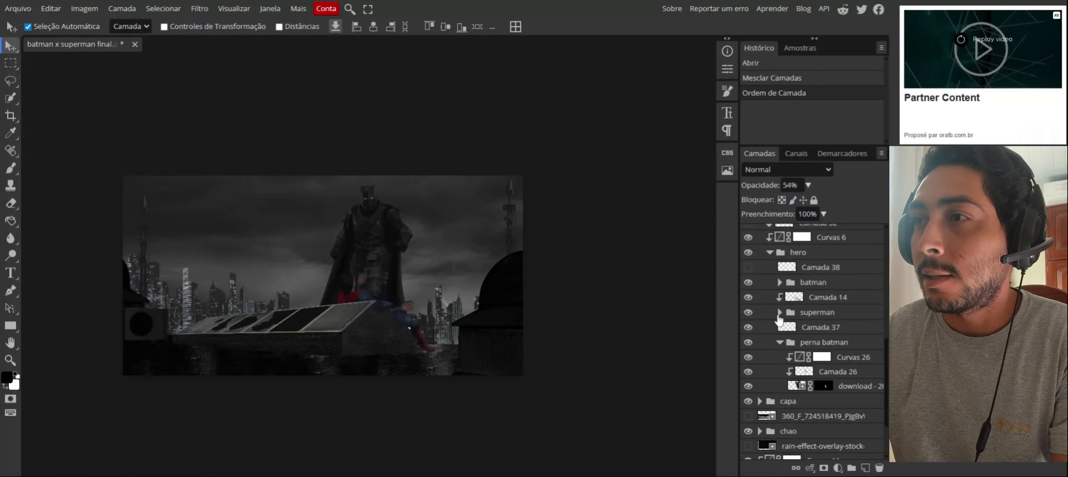
Show Curvas 25 in the batman group's leg subgroup and Camada 38 above it, leaving the character groups and nested hero group collapsed.
{"action": "left_click", "coordinate": [779, 282]}
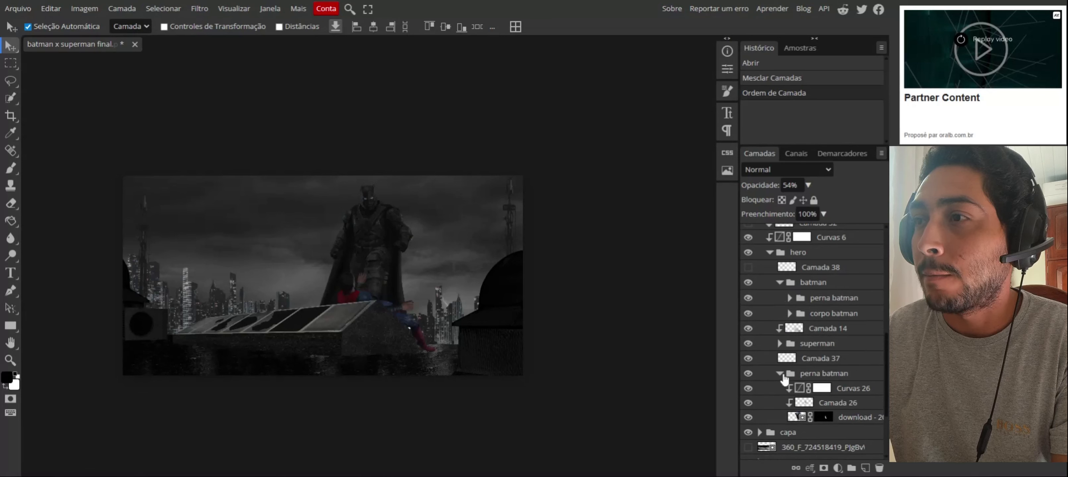
{"action": "left_click", "coordinate": [779, 373]}
{"action": "left_click", "coordinate": [779, 344]}
{"action": "left_click", "coordinate": [779, 343]}
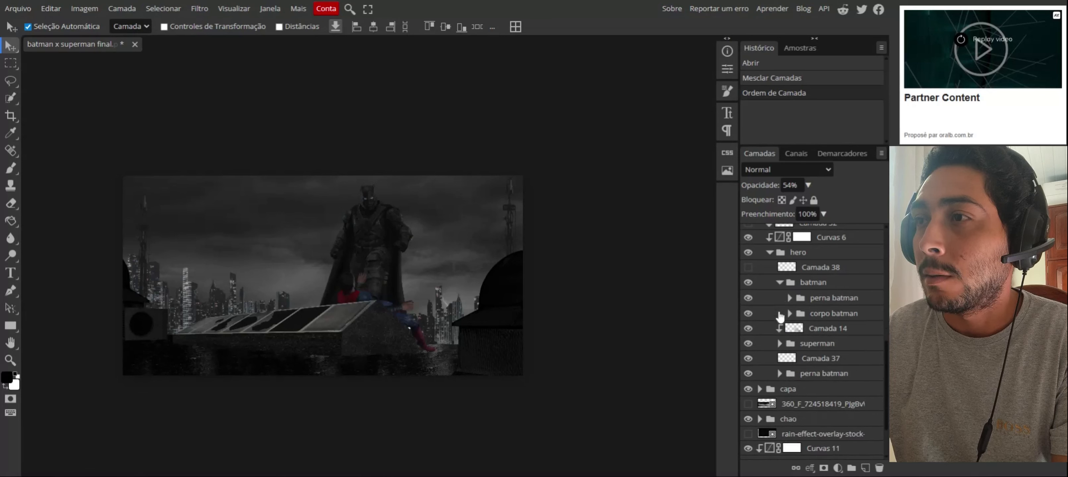
{"action": "left_click", "coordinate": [788, 299]}
{"action": "left_click", "coordinate": [788, 298]}
{"action": "left_click", "coordinate": [789, 298]}
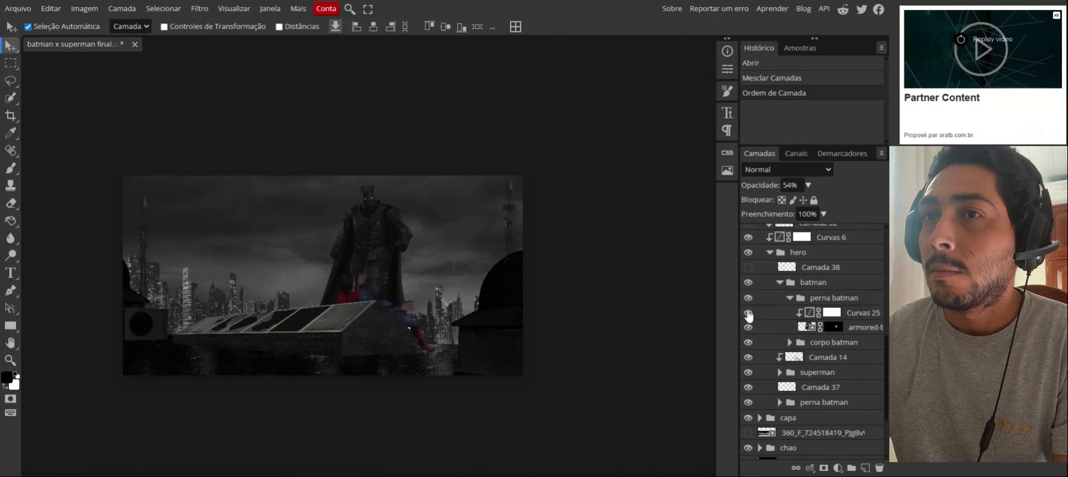
{"action": "left_click", "coordinate": [779, 282]}
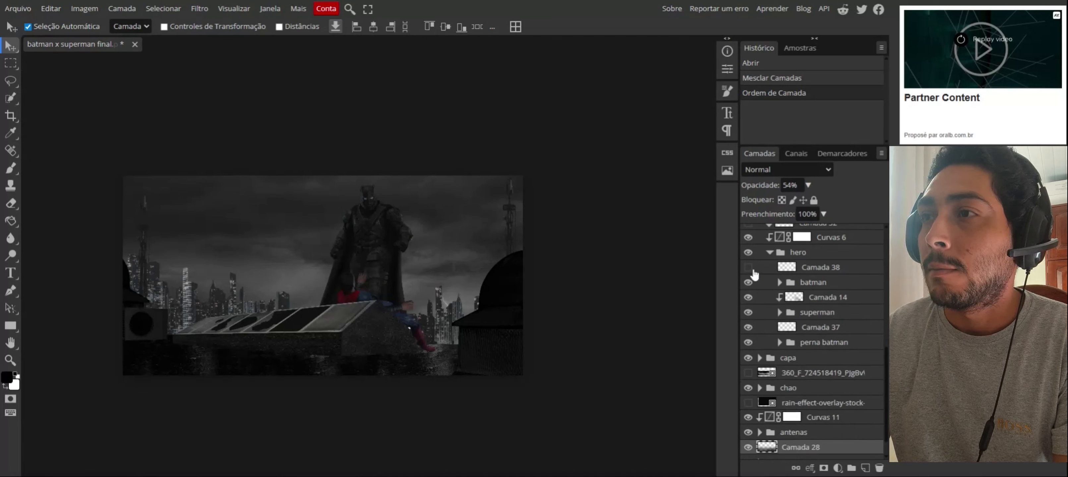
{"action": "left_click", "coordinate": [749, 268]}
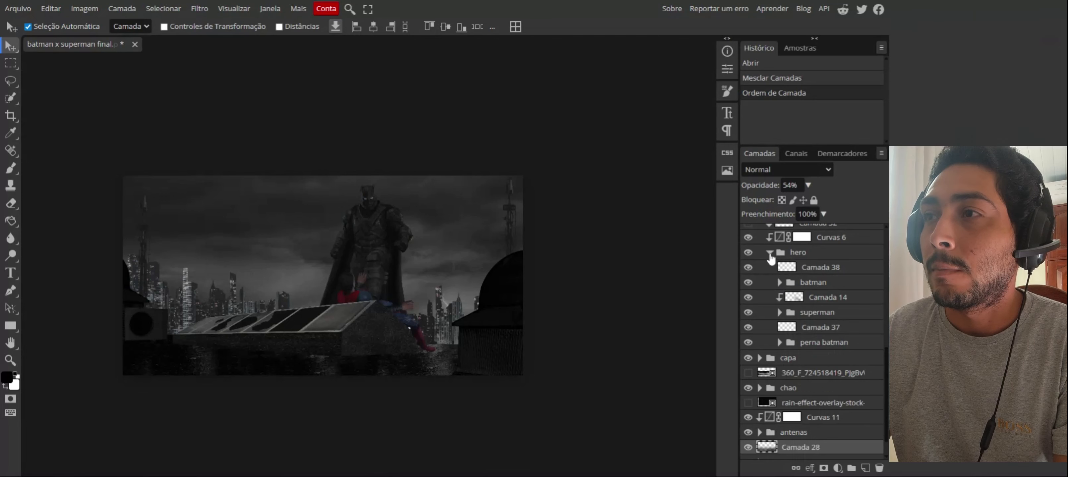
{"action": "left_click", "coordinate": [770, 252]}
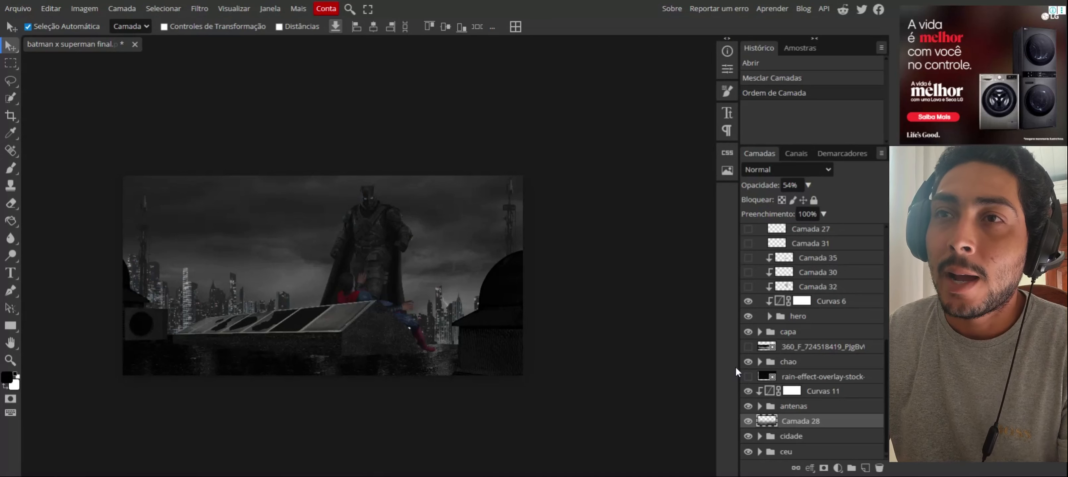
Show and select the rain-effect-overlay-stock layer below the chao group.
{"action": "left_click", "coordinate": [759, 362]}
{"action": "left_click", "coordinate": [759, 362]}
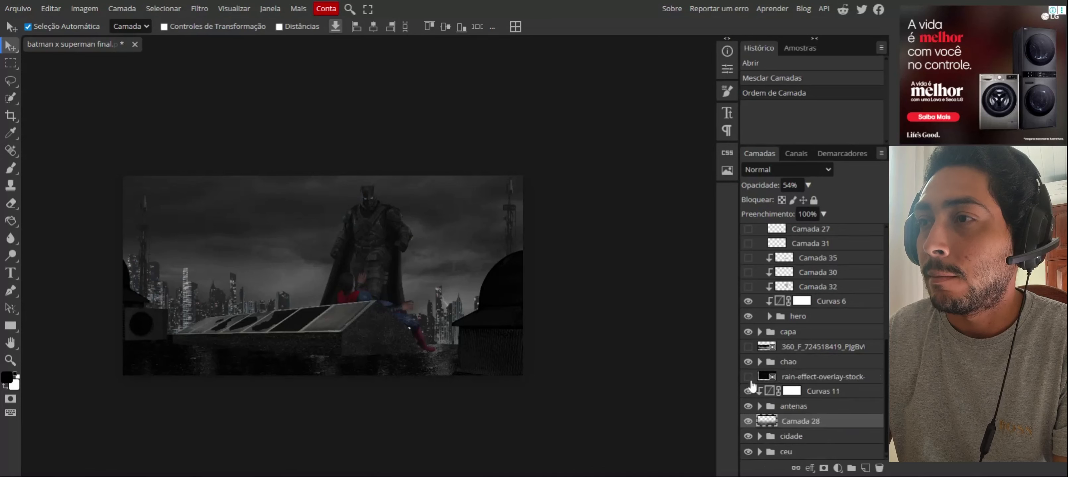
{"action": "left_click", "coordinate": [747, 376]}
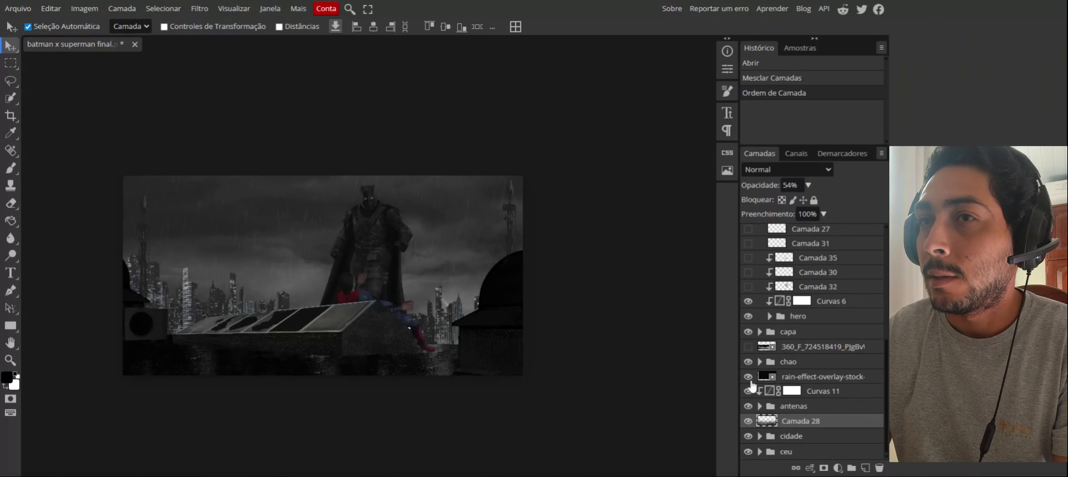
{"action": "left_click", "coordinate": [810, 378]}
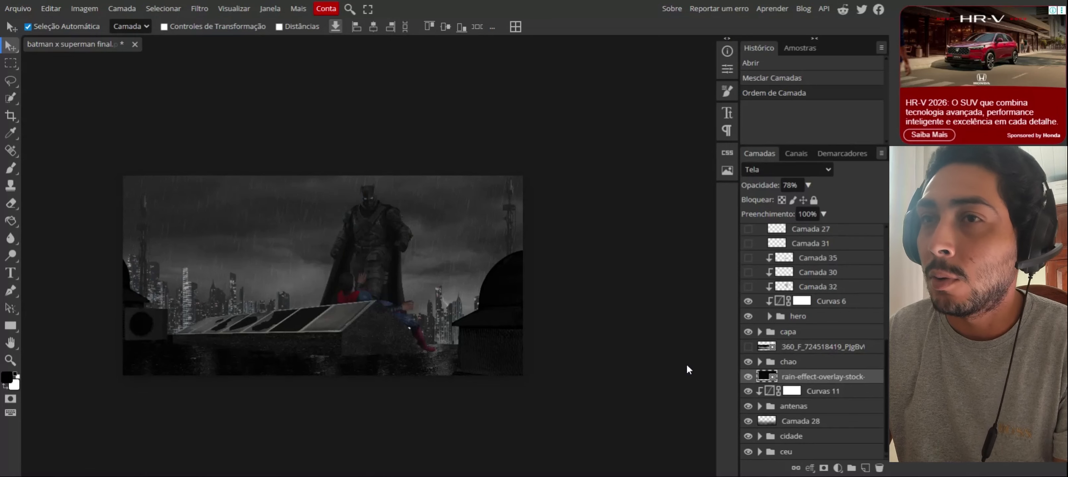
Show the 360_F_724518419 layer above the chao group and compare the scene with and without it, leaving it visible.
{"action": "left_click", "coordinate": [747, 347]}
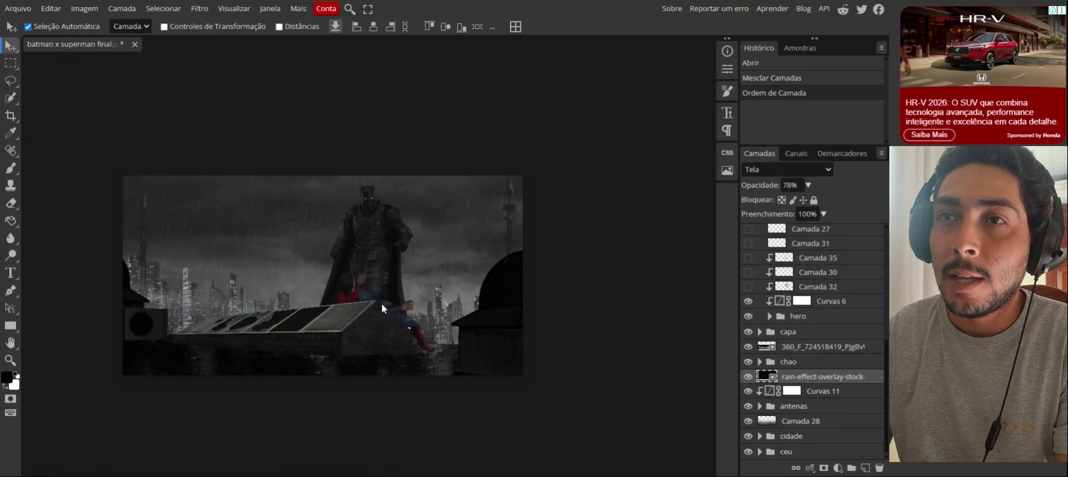
{"action": "left_click", "coordinate": [748, 348]}
{"action": "left_click", "coordinate": [749, 348]}
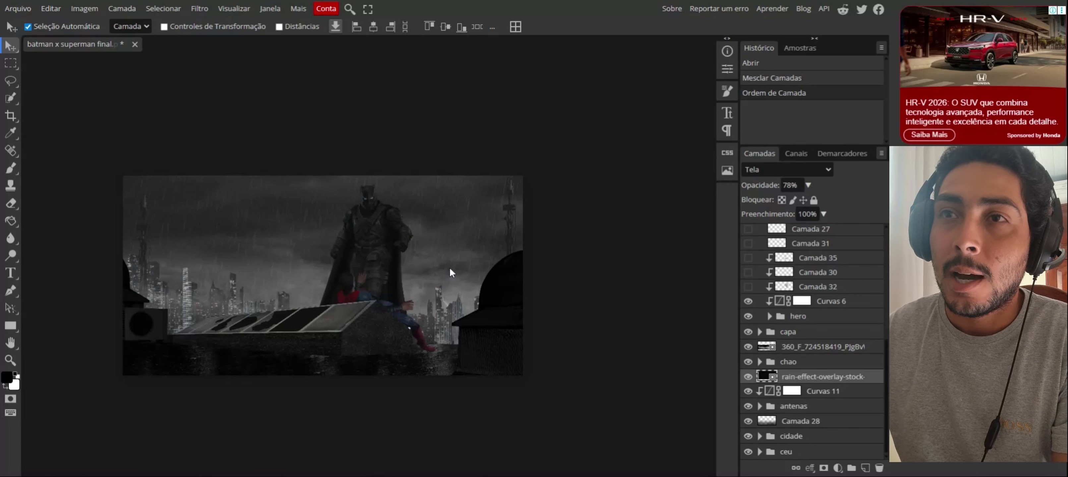
Show Camada 32 and Camada 30 in the hero group and compare the characters with and without Camada 30, leaving it visible.
{"action": "left_click", "coordinate": [749, 288]}
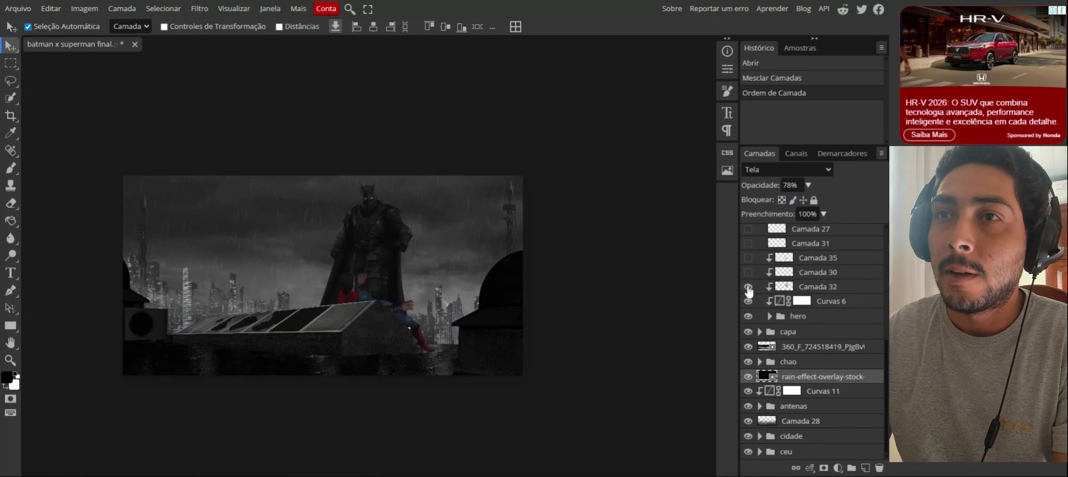
{"action": "left_click", "coordinate": [749, 273]}
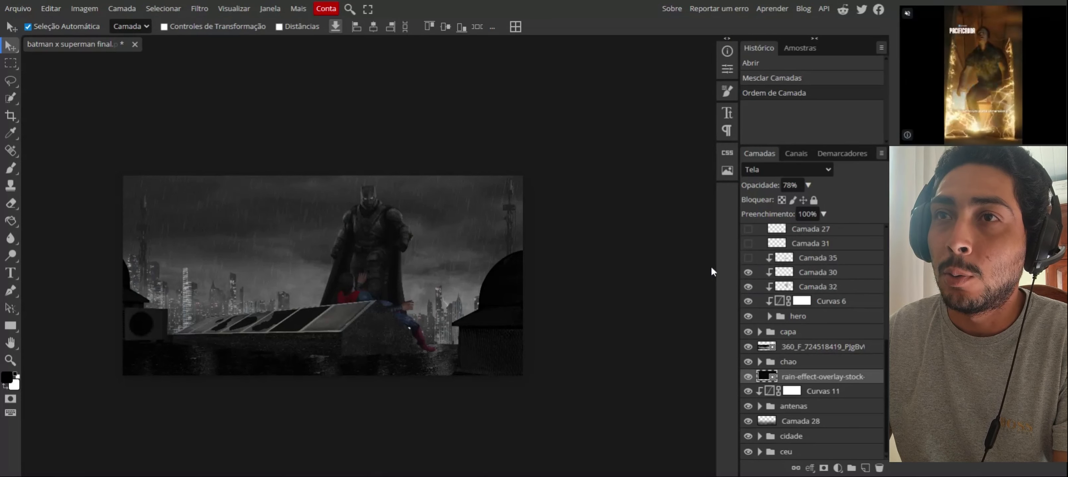
{"action": "left_click", "coordinate": [818, 276]}
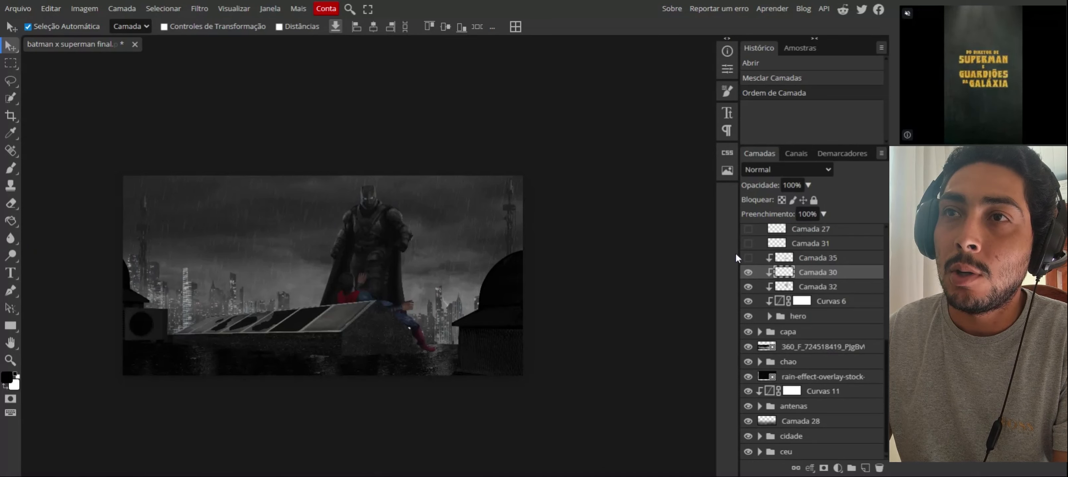
{"action": "left_click", "coordinate": [747, 274]}
{"action": "left_click", "coordinate": [747, 275]}
{"action": "left_click", "coordinate": [747, 274]}
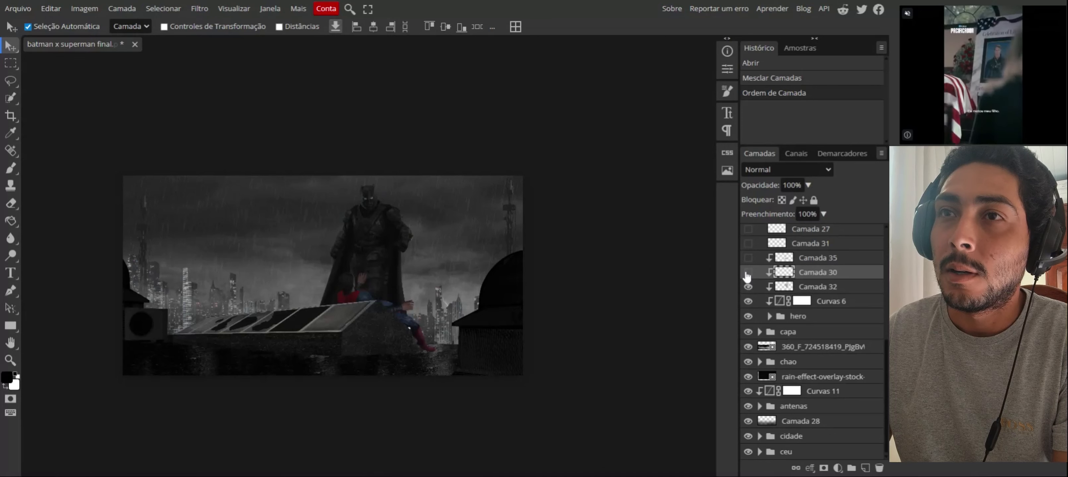
{"action": "left_click", "coordinate": [747, 275]}
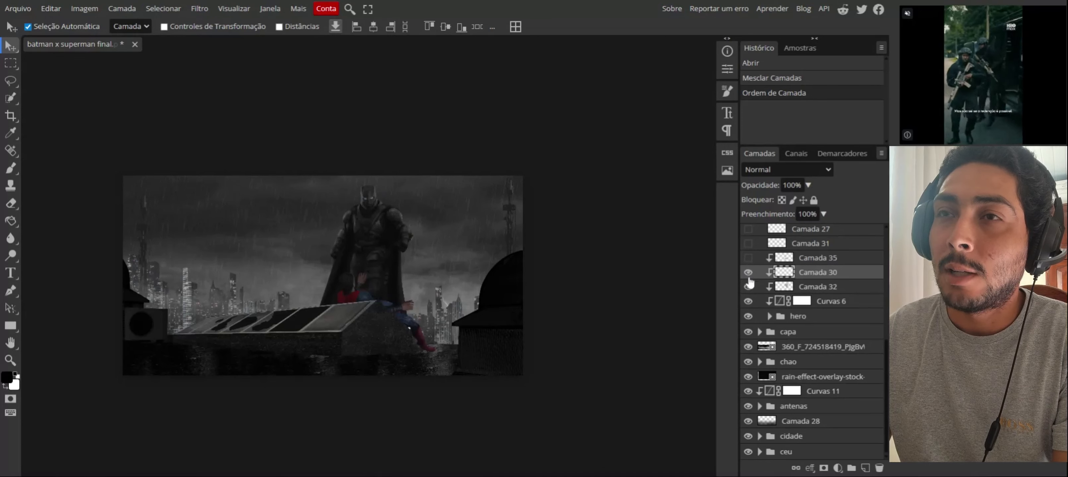
{"action": "left_click", "coordinate": [748, 275]}
{"action": "left_click", "coordinate": [748, 275]}
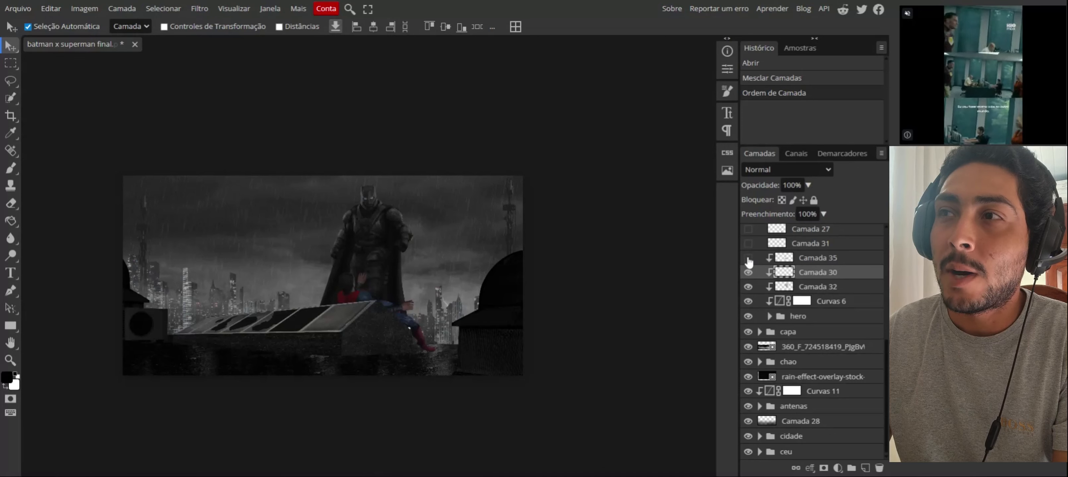
Show Camada 35 and Camada 31 in the hero group, comparing the characters with and without Camada 31 and leaving it visible.
{"action": "left_click", "coordinate": [748, 258]}
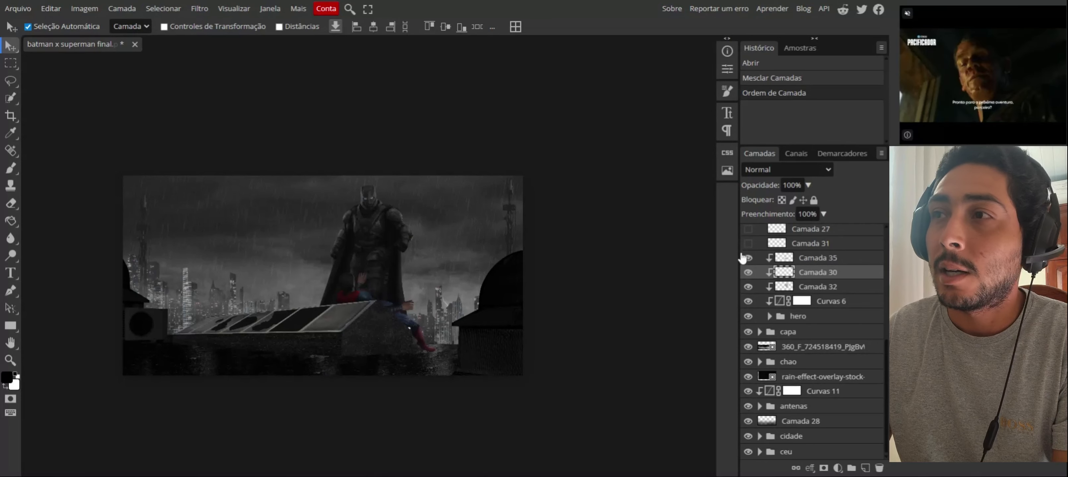
{"action": "left_click", "coordinate": [747, 243]}
{"action": "left_click", "coordinate": [747, 243]}
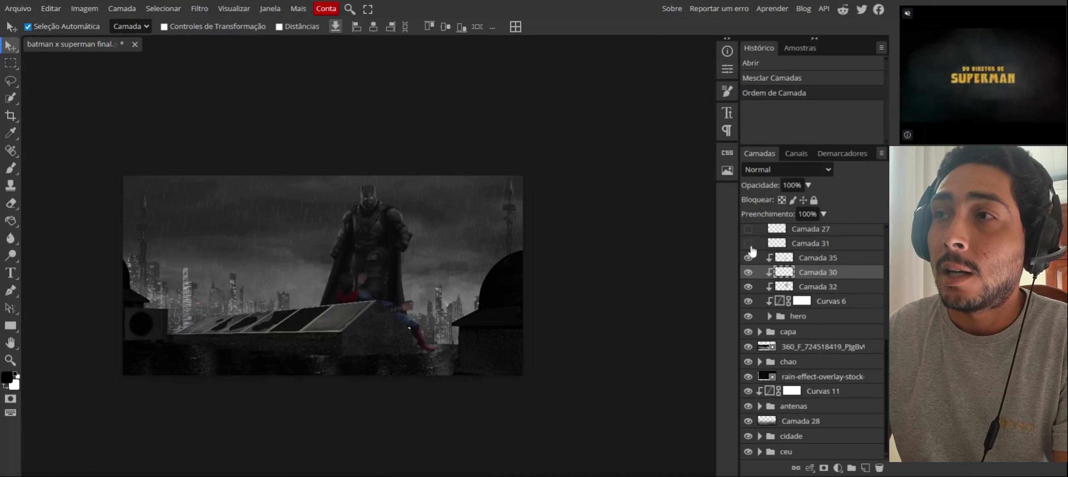
{"action": "left_click", "coordinate": [748, 244]}
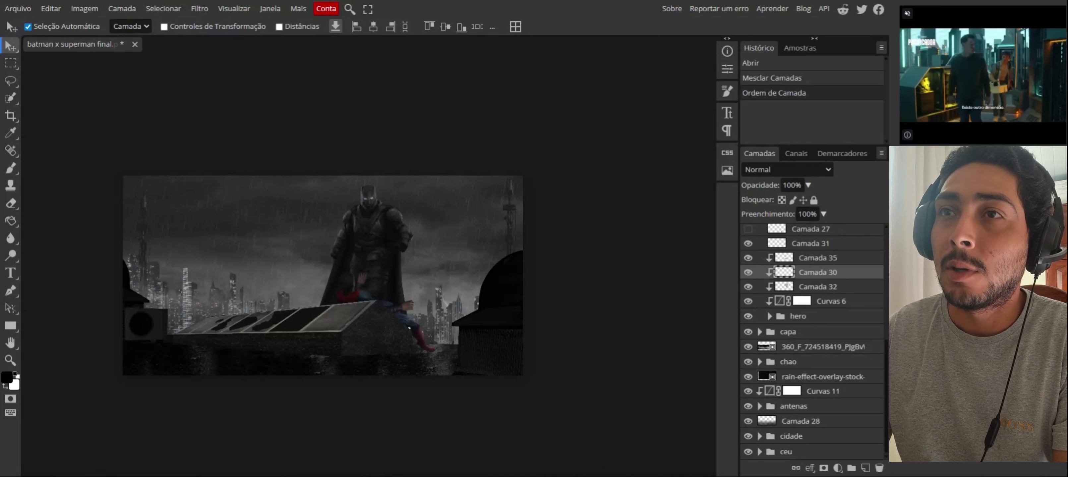
Show Camada 27 and Camada 39 in the hero group and the clipped Camada 34 above the braço group.
{"action": "scroll", "coordinate": [881, 357], "scroll_direction": "up", "scroll_amount": 3}
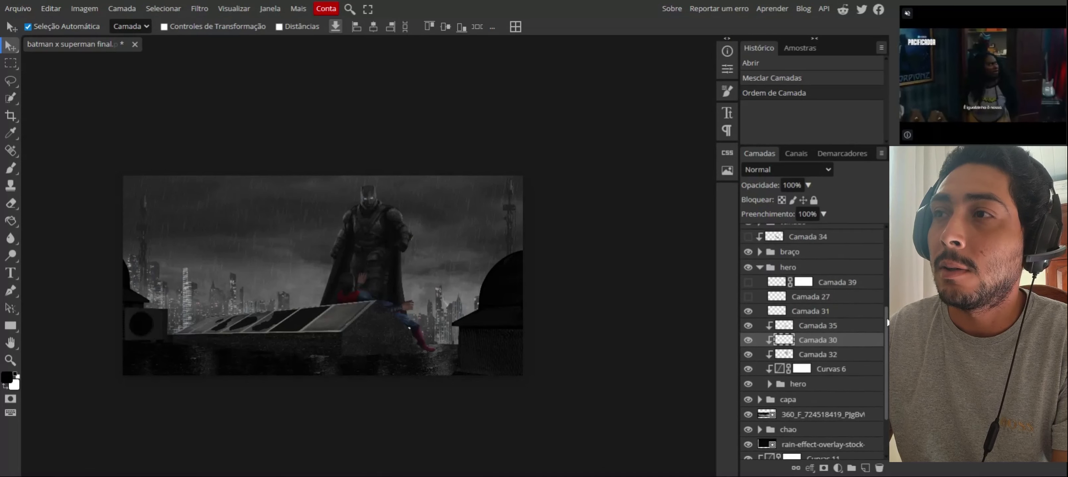
{"action": "left_click", "coordinate": [747, 282]}
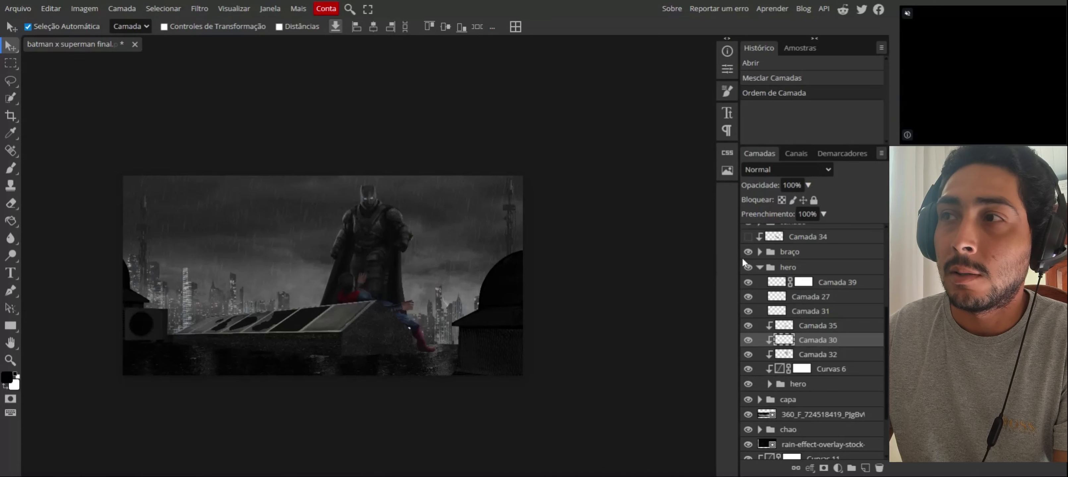
{"action": "left_click", "coordinate": [747, 237]}
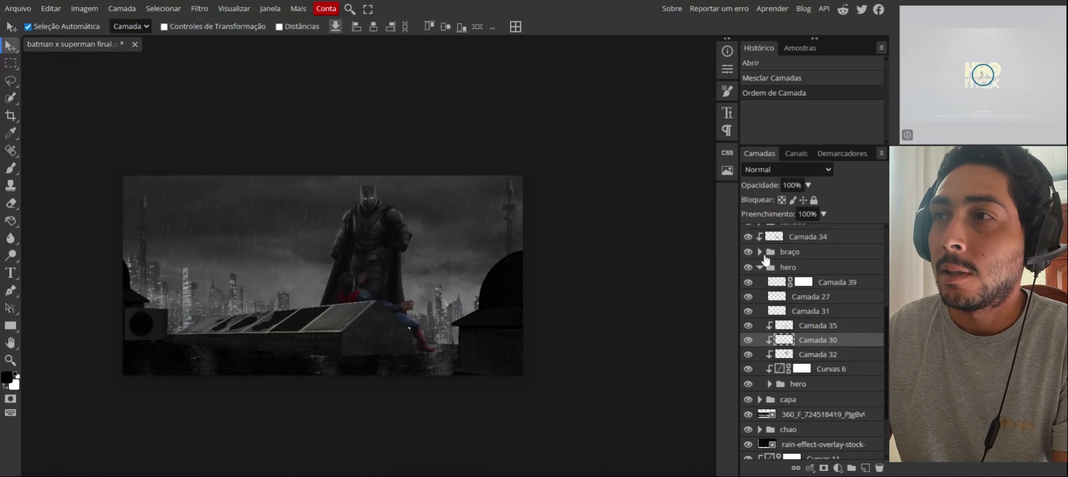
Show the reflexo group and compare the rooftop with and without it, leaving it visible.
{"action": "scroll", "coordinate": [743, 314], "scroll_direction": "up", "scroll_amount": 5}
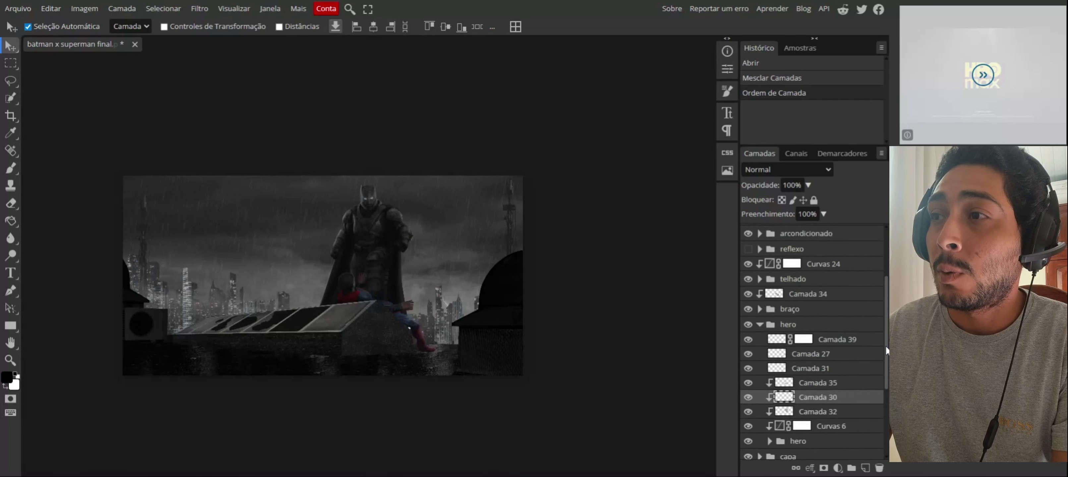
{"action": "left_click", "coordinate": [747, 302]}
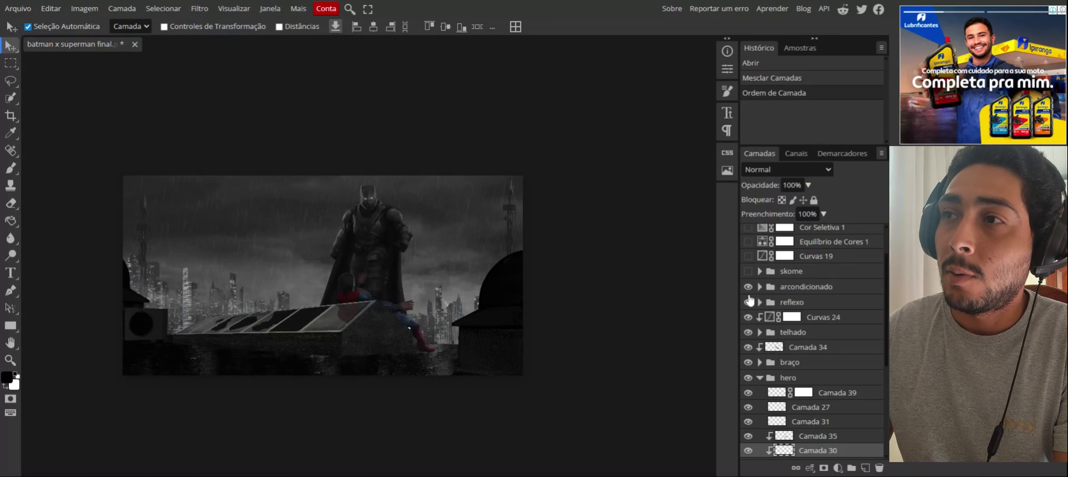
{"action": "left_click", "coordinate": [748, 302]}
{"action": "left_click", "coordinate": [748, 302]}
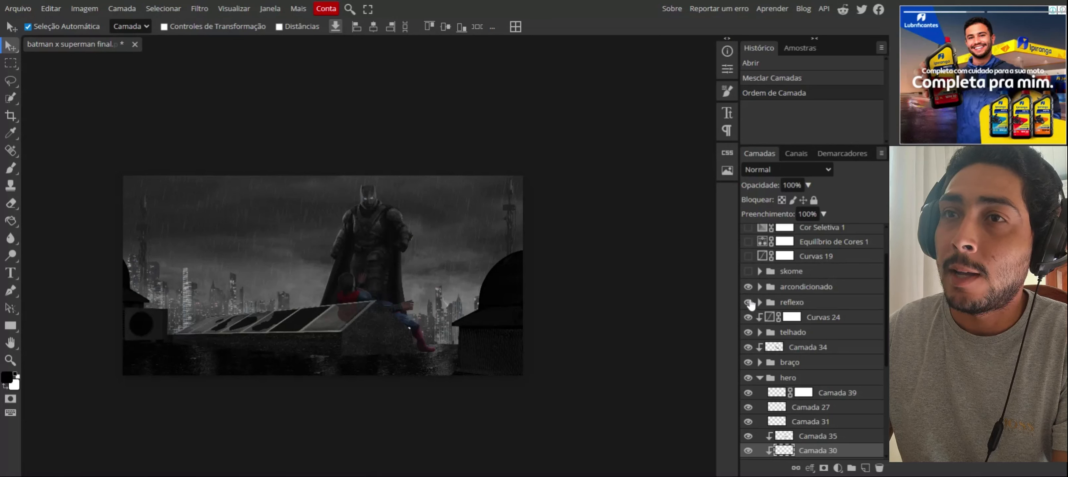
Show the skome group and compare the scene with and without its smoke, leaving it visible.
{"action": "left_click", "coordinate": [748, 272]}
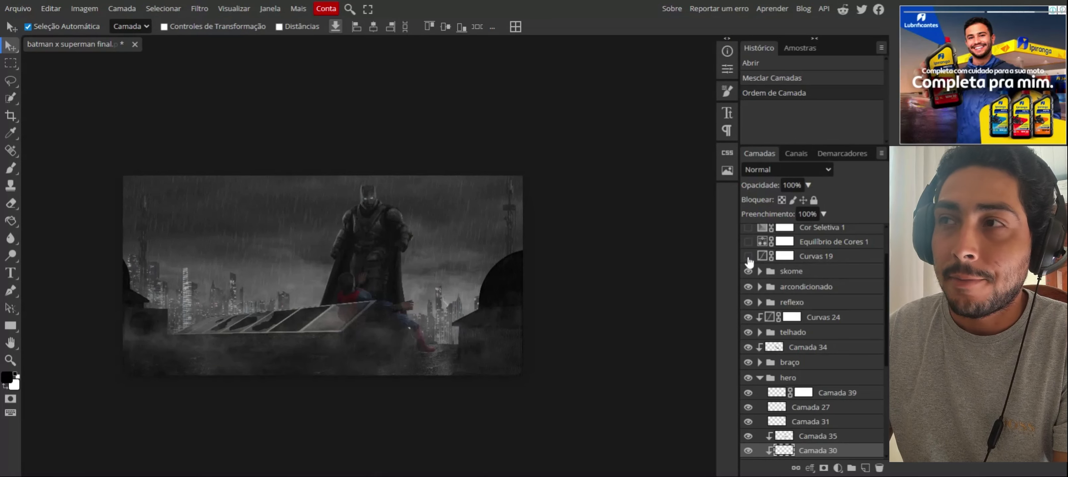
{"action": "left_click", "coordinate": [748, 272]}
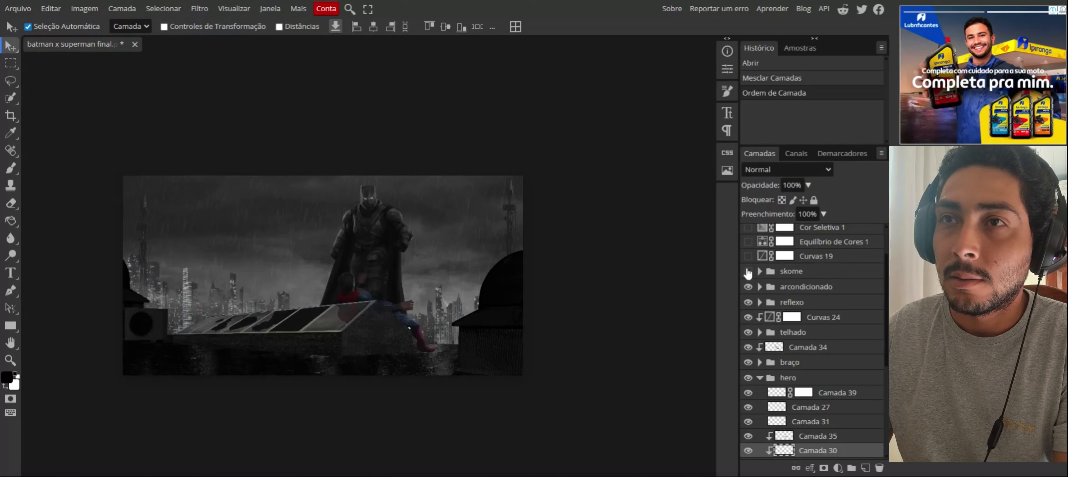
{"action": "left_click", "coordinate": [748, 272]}
{"action": "left_click", "coordinate": [748, 272]}
{"action": "left_click", "coordinate": [747, 273]}
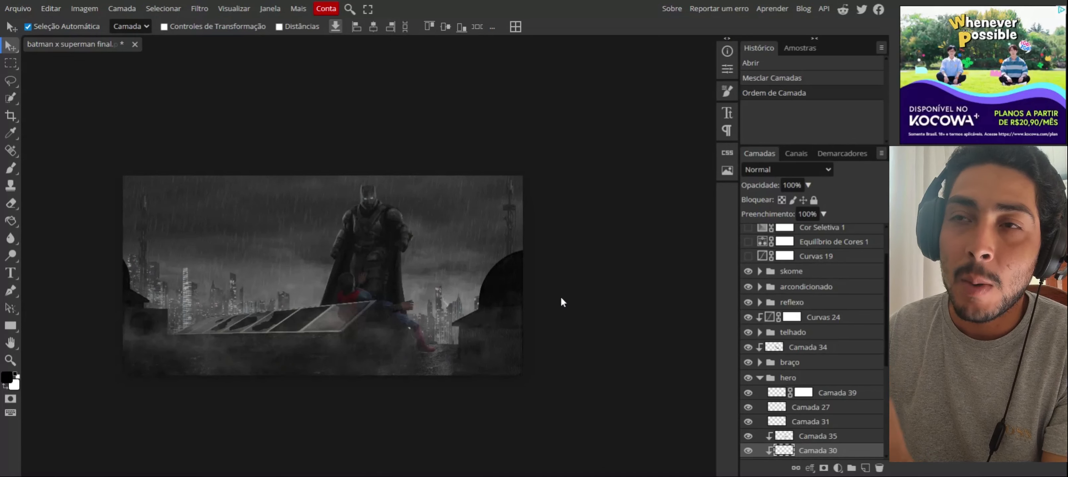
Show the Curvas 19 adjustment above the skome group and compare the scene's contrast with and without it, leaving it visible.
{"action": "scroll", "coordinate": [757, 313], "scroll_direction": "up", "scroll_amount": 1}
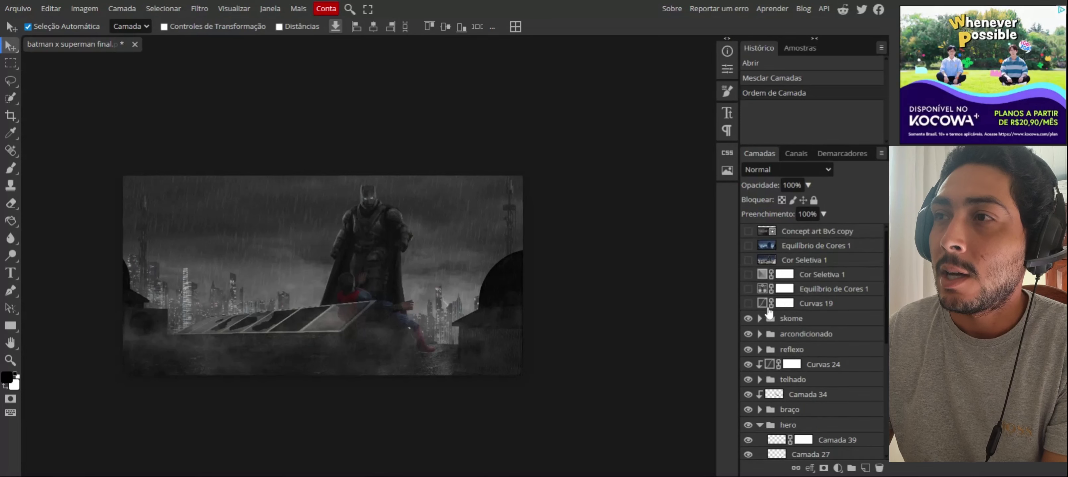
{"action": "left_click", "coordinate": [748, 304]}
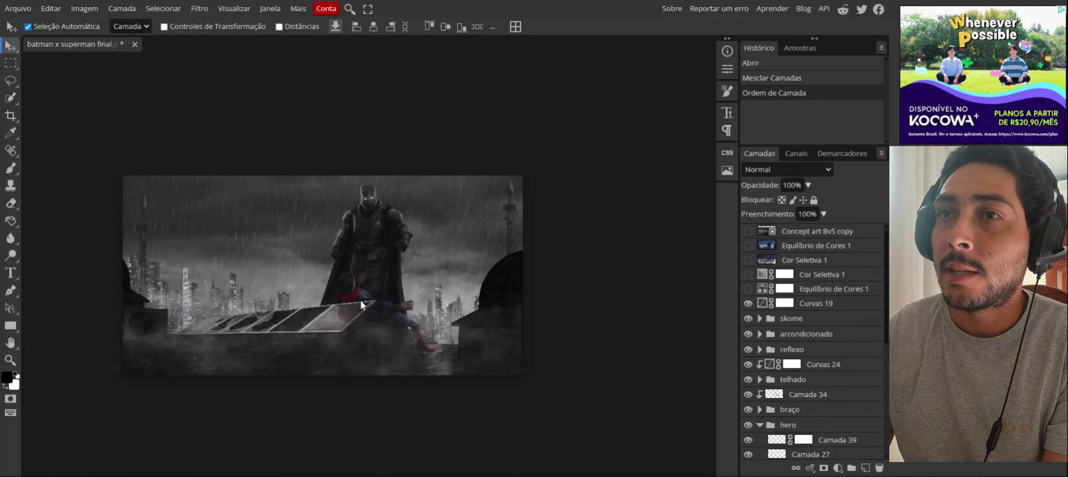
{"action": "left_click", "coordinate": [747, 304]}
{"action": "left_click", "coordinate": [748, 304]}
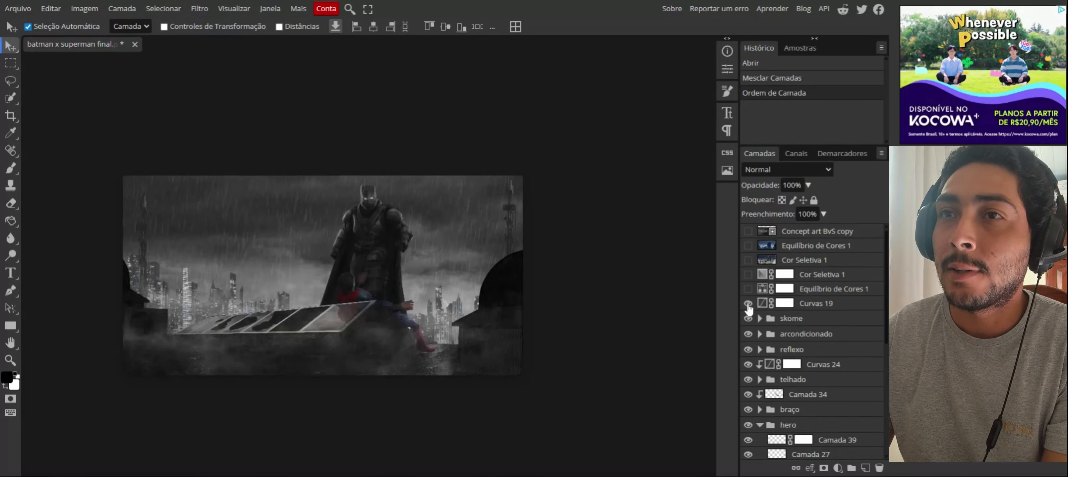
{"action": "left_click", "coordinate": [748, 304]}
{"action": "left_click", "coordinate": [747, 303]}
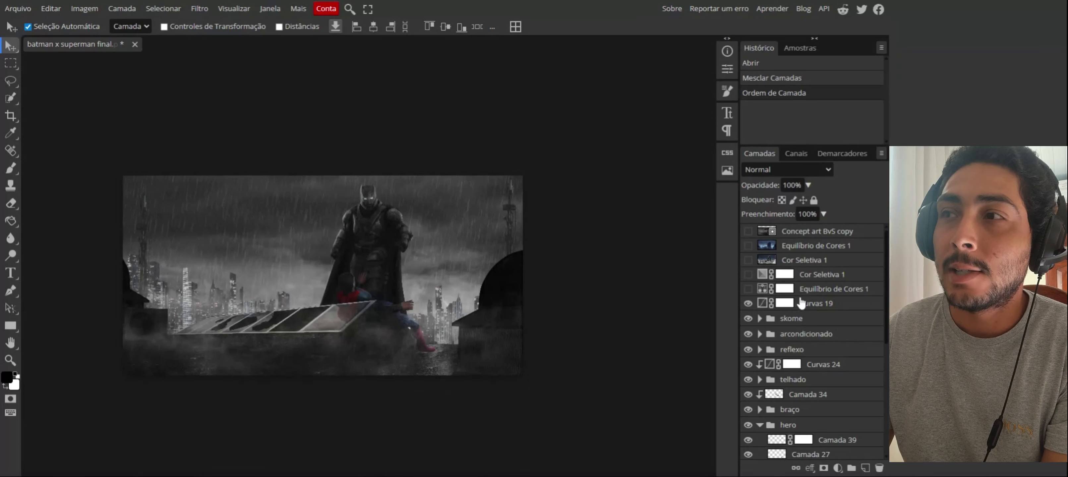
{"action": "left_click", "coordinate": [748, 303]}
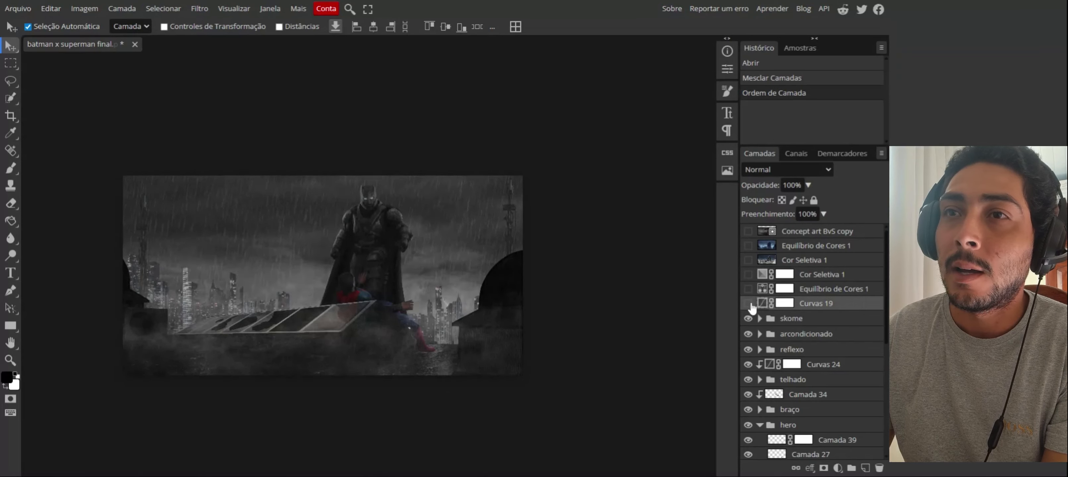
{"action": "left_click", "coordinate": [749, 304]}
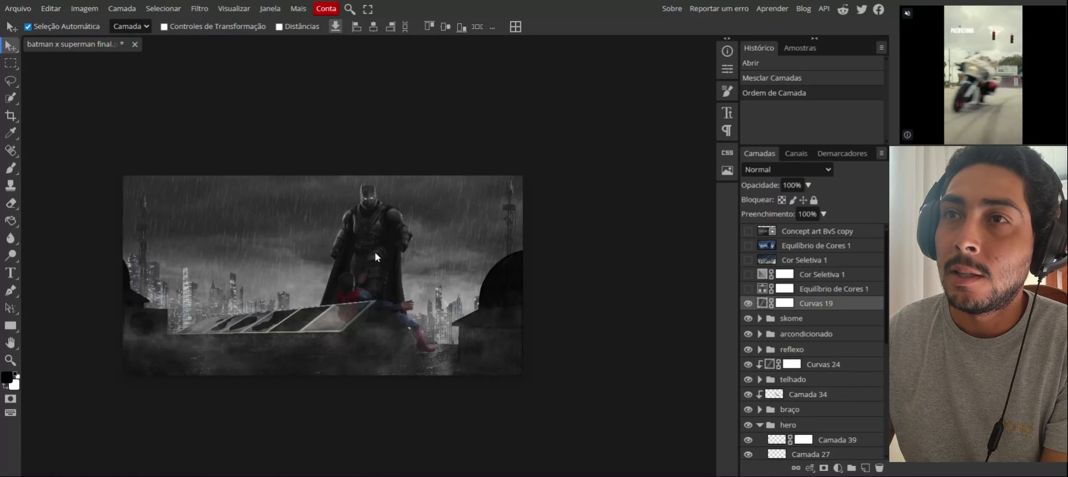
{"action": "left_click", "coordinate": [746, 306]}
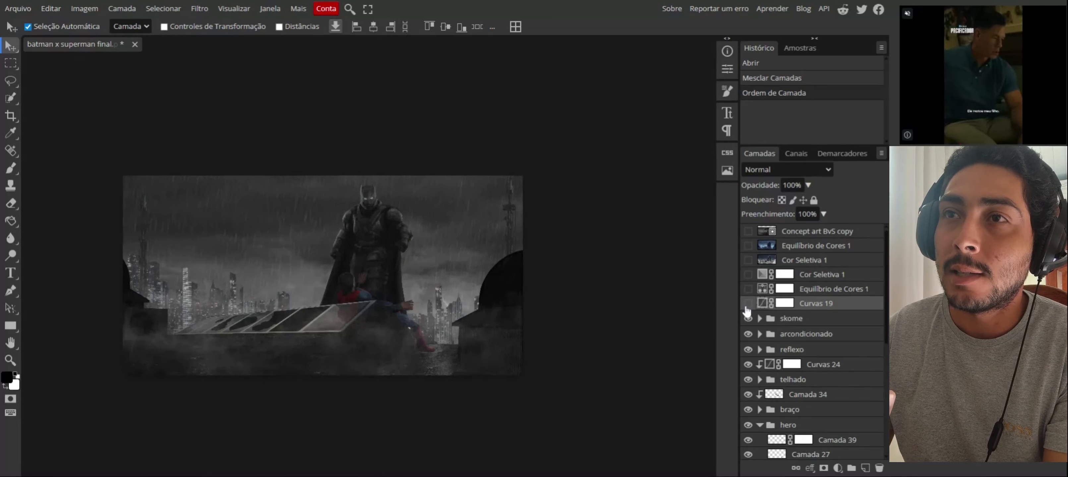
{"action": "left_click", "coordinate": [747, 303]}
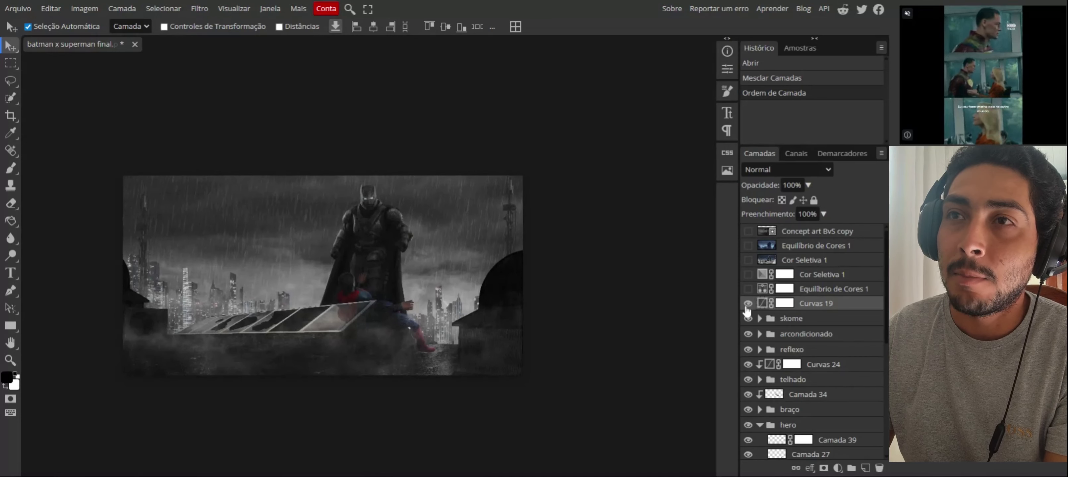
Show the Equilíbrio de Cores 1 and Cor Seletiva 1 adjustments above Curvas 19, comparing the scene's colors with and without the color balance.
{"action": "left_click", "coordinate": [747, 289]}
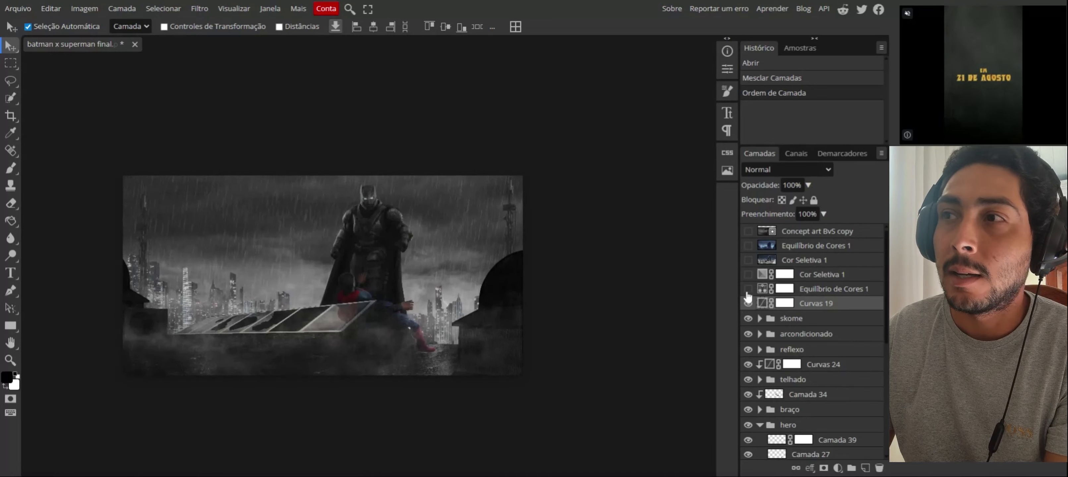
{"action": "left_click", "coordinate": [825, 289]}
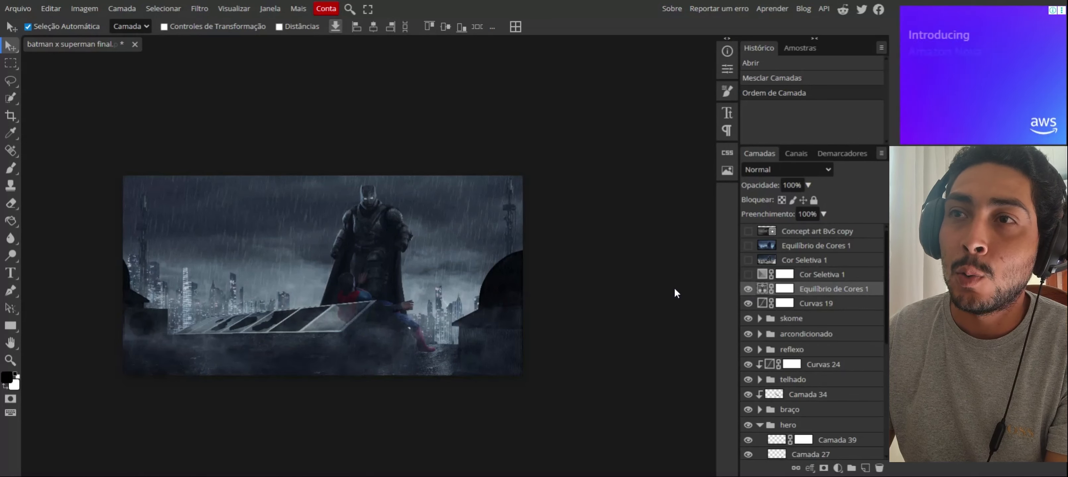
{"action": "left_click", "coordinate": [748, 289]}
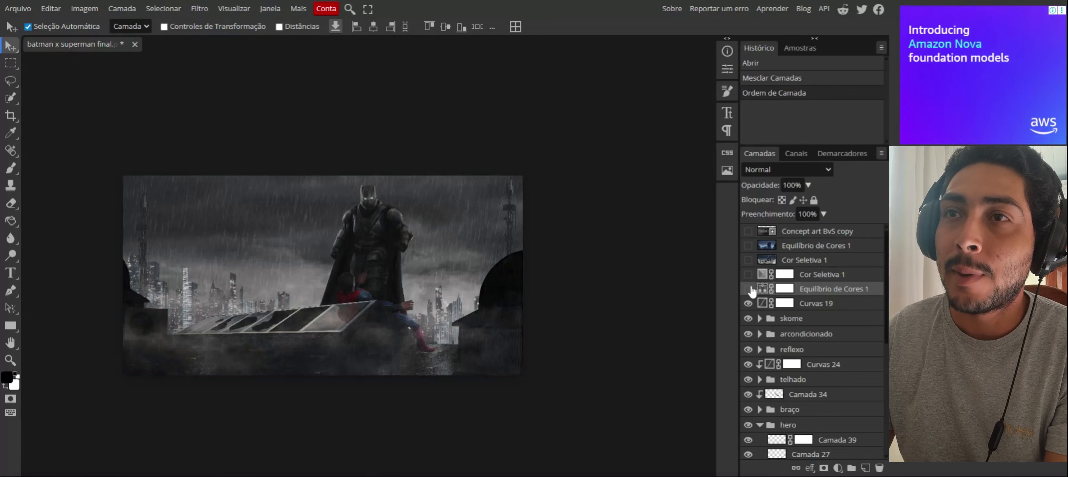
{"action": "left_click", "coordinate": [748, 289]}
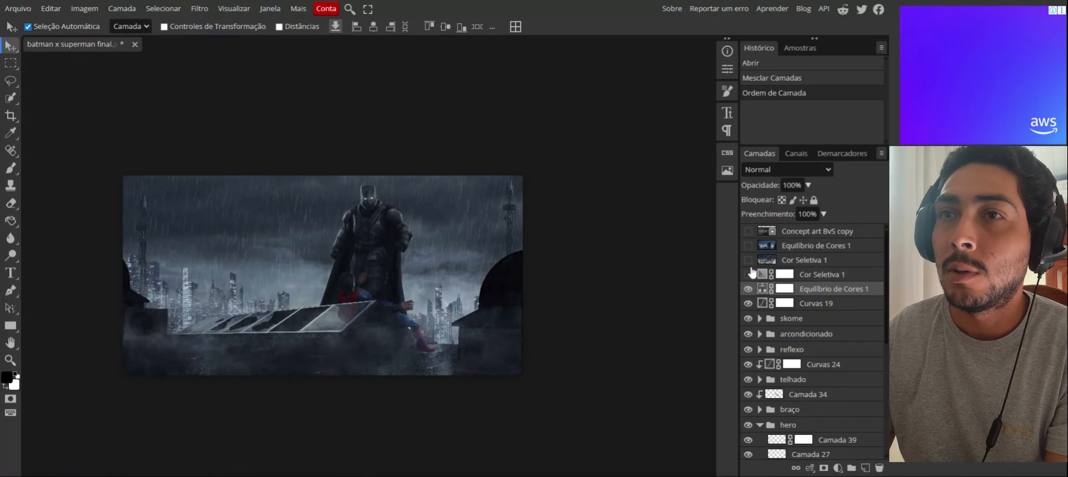
{"action": "left_click", "coordinate": [747, 275]}
{"action": "left_click", "coordinate": [748, 276]}
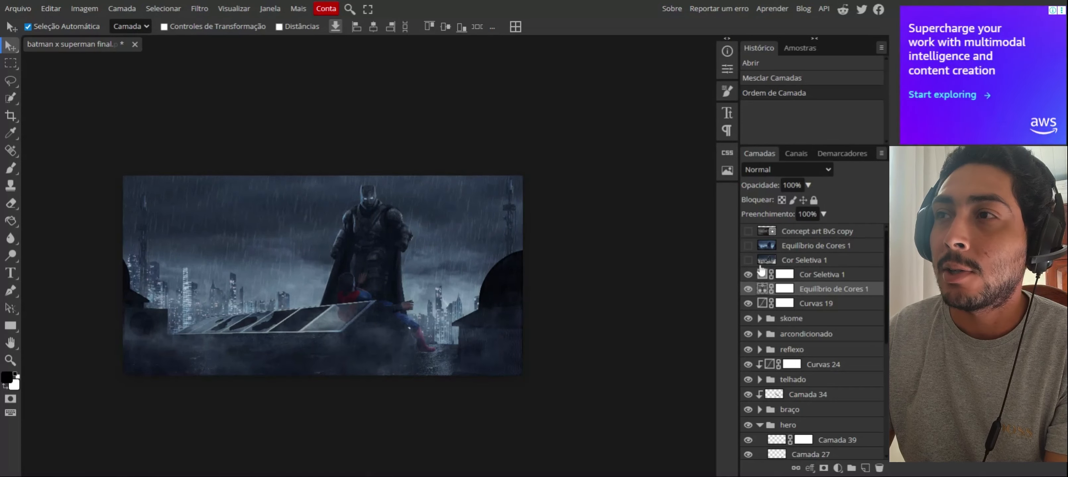
Show and select the Equilíbrio de Cores 1 image layer and compare the final grading with and without it, leaving it visible.
{"action": "left_click", "coordinate": [748, 246]}
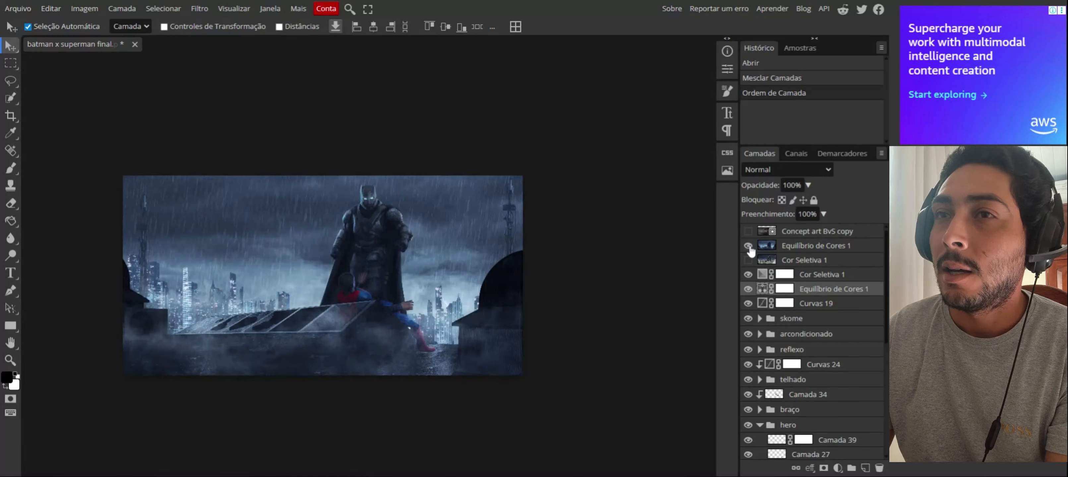
{"action": "left_click", "coordinate": [751, 249]}
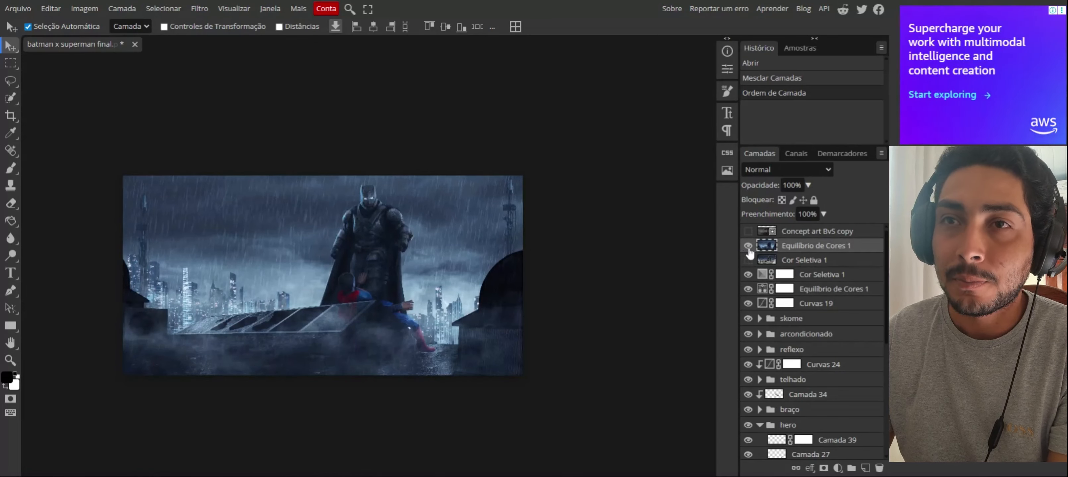
{"action": "left_click", "coordinate": [748, 246]}
{"action": "left_click", "coordinate": [748, 247]}
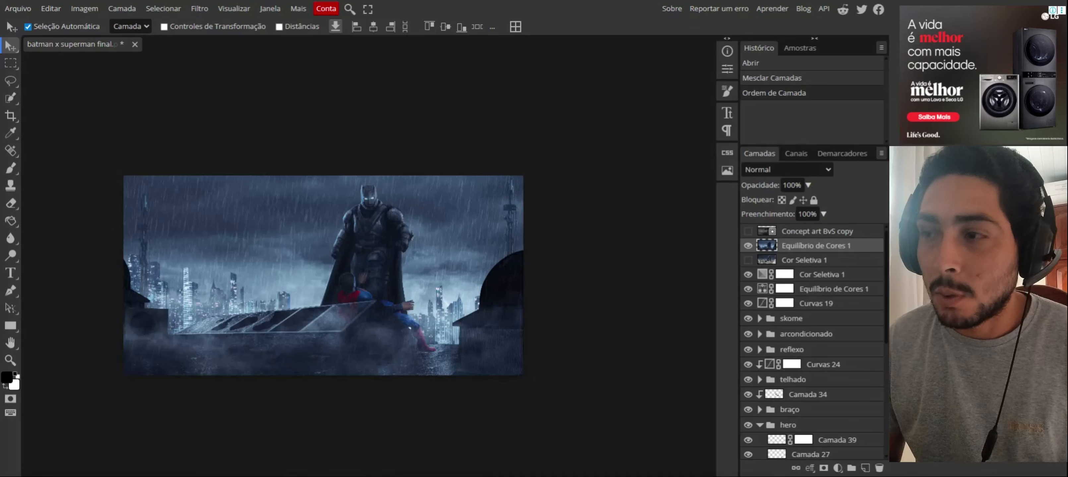
{"action": "key", "text": "ctrl+plus"}
{"action": "key", "text": "ctrl+minus"}
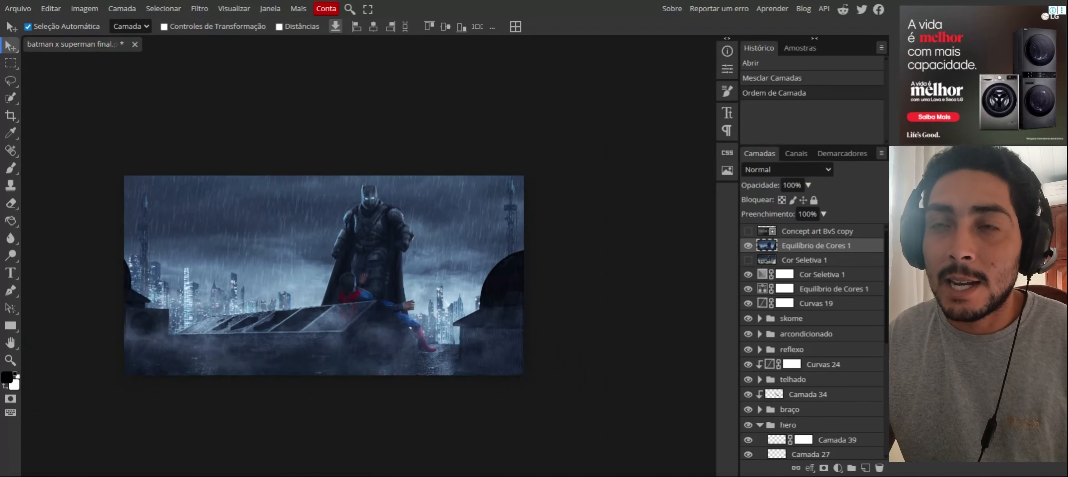